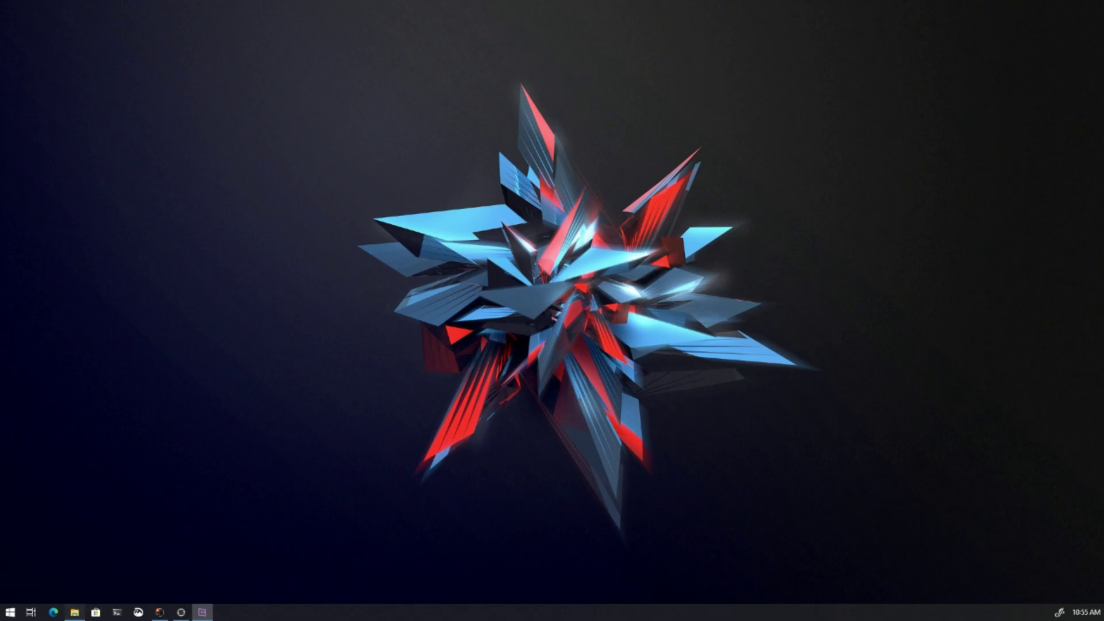
- Open the nmsky folder on the KINGSTON (F:) drive and select all four MP4 files in it
left_click(74, 612)
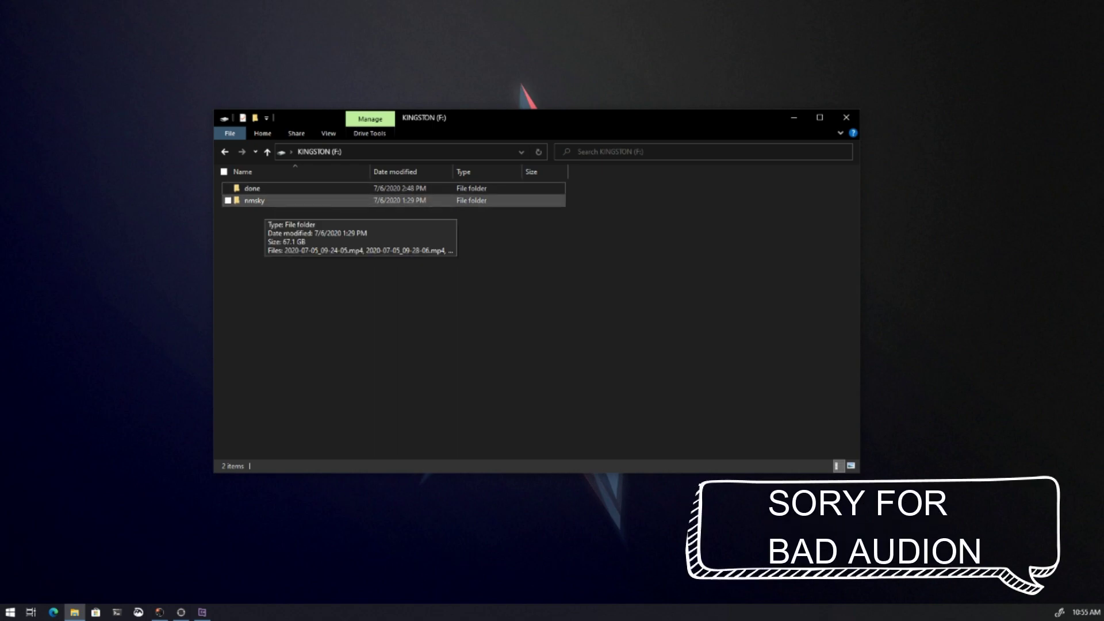
double_click(254, 200)
left_click_drag(376, 297, 270, 184)
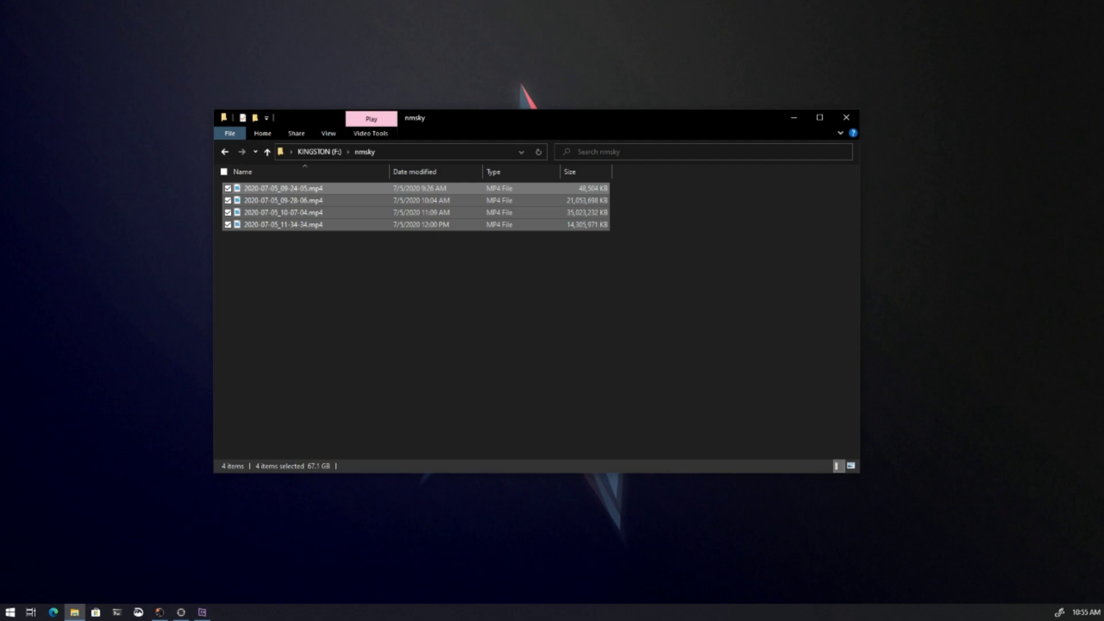
- Try to copy 2020-07-05_09-24-05.mp4 from the nmsky folder and paste it onto the Shadow remote desktop
left_click(159, 612)
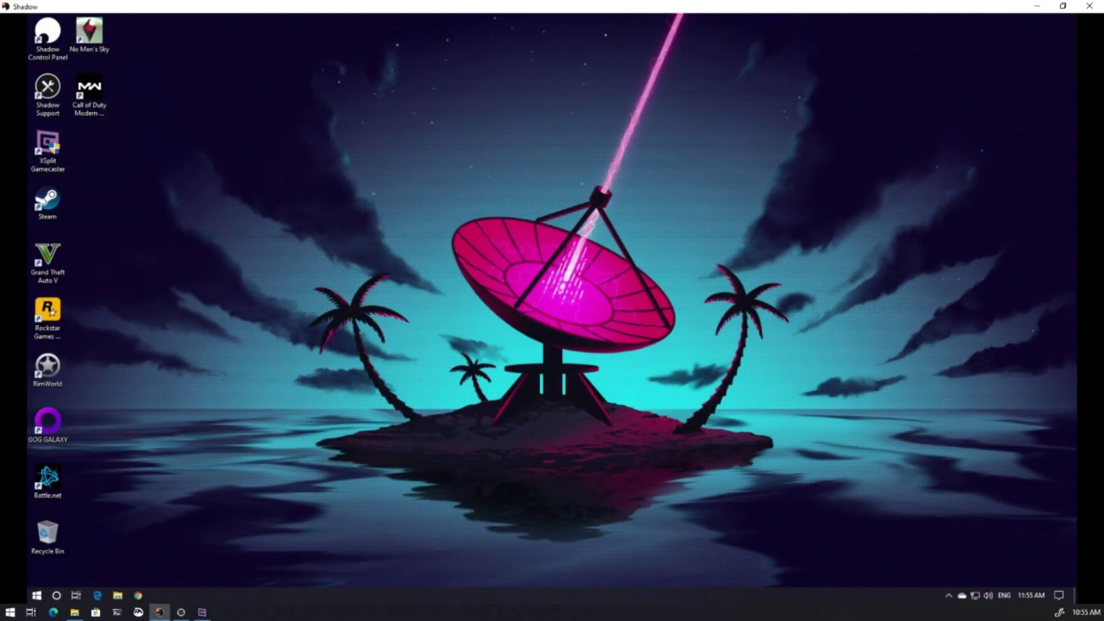
left_click(75, 612)
left_click(402, 287)
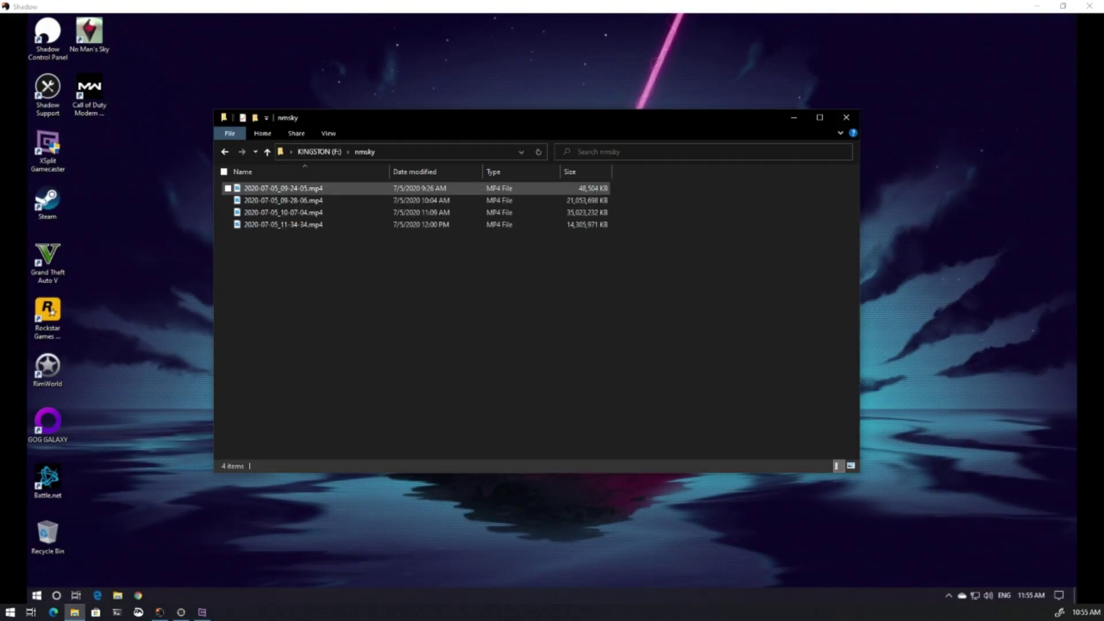
right_click(356, 188)
left_click(299, 188)
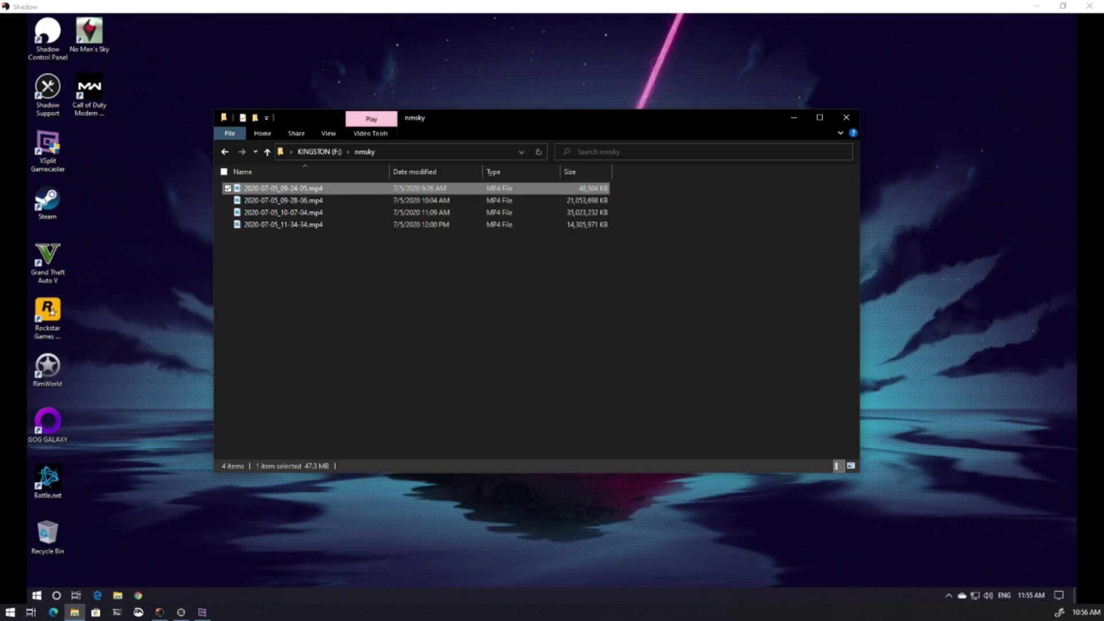
right_click(295, 190)
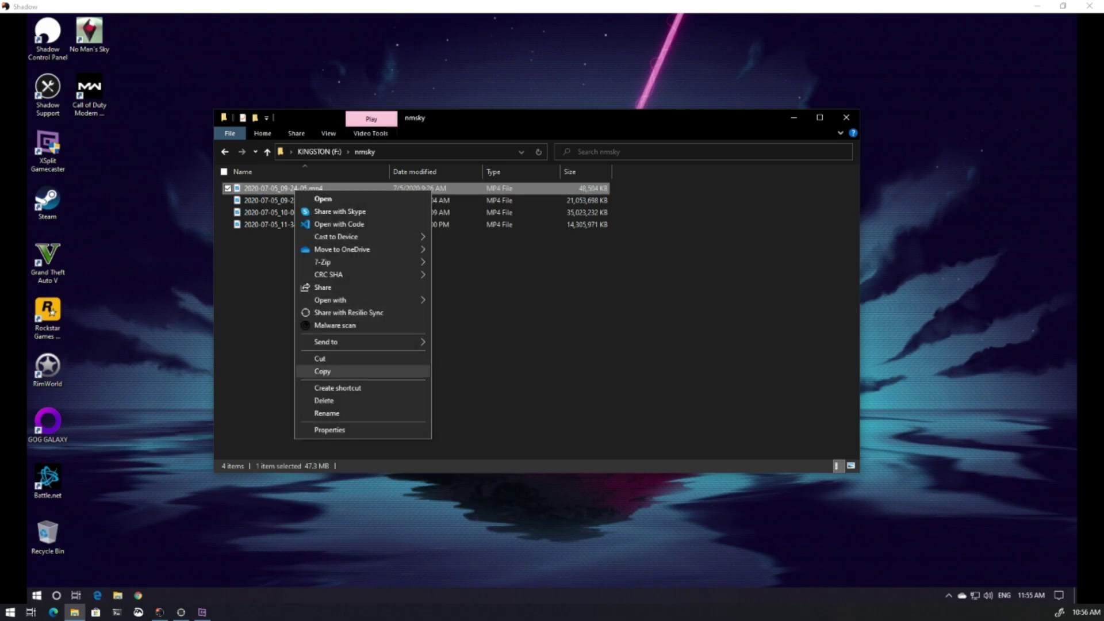
left_click(322, 371)
left_click(144, 357)
right_click(137, 353)
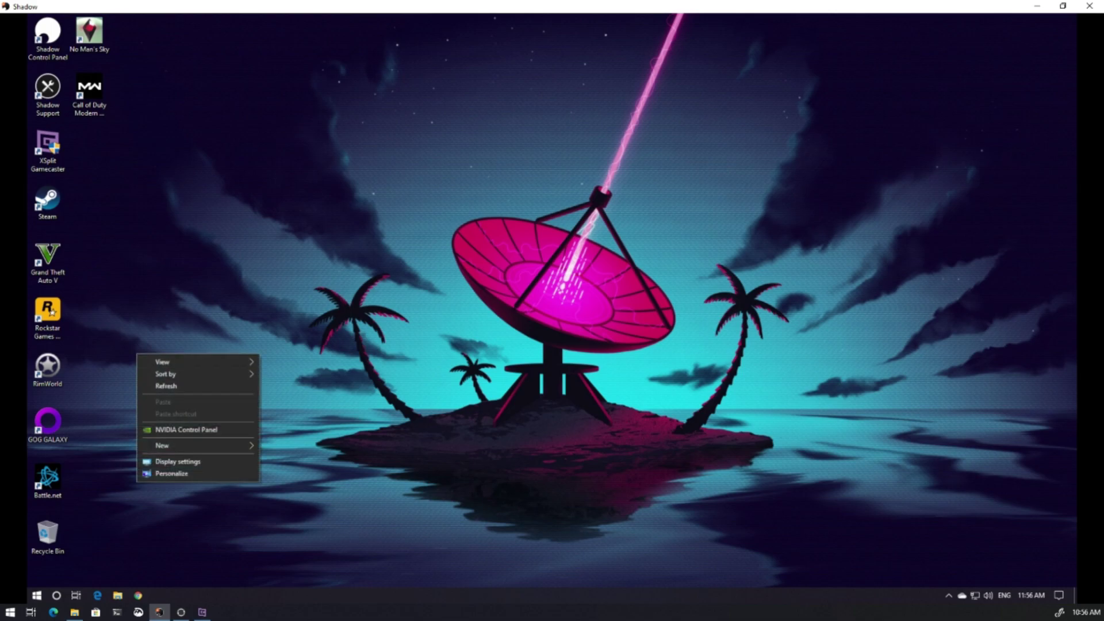
key("Escape")
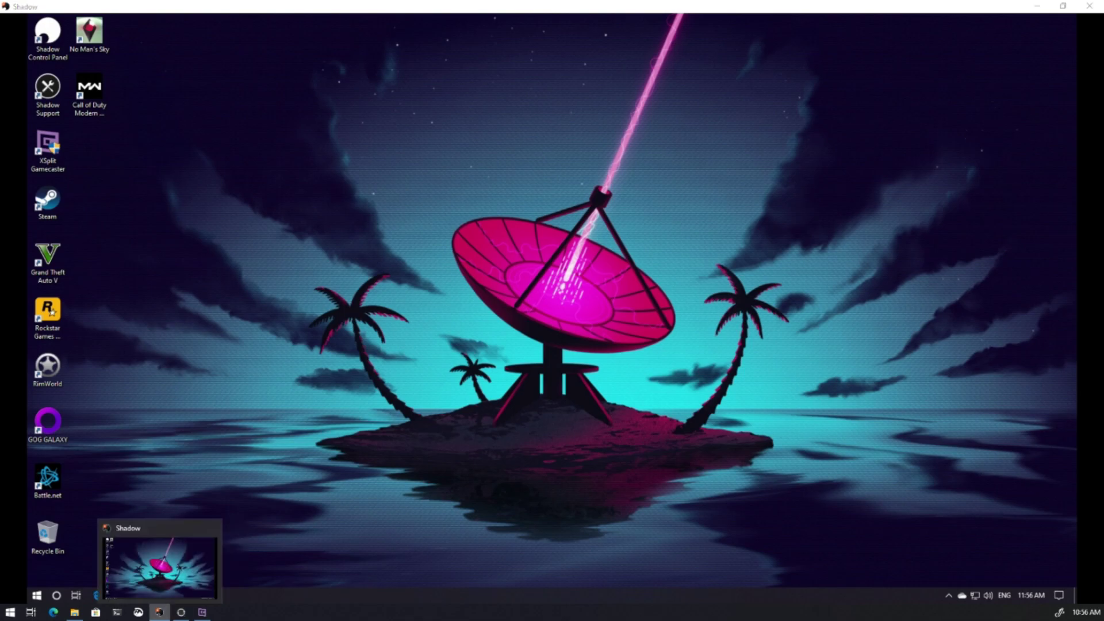
- Minimise Shadow, switch to Sync Home Pro on the local computer and arrange its window beside the nmsky folder window
left_click(159, 612)
left_click(181, 612)
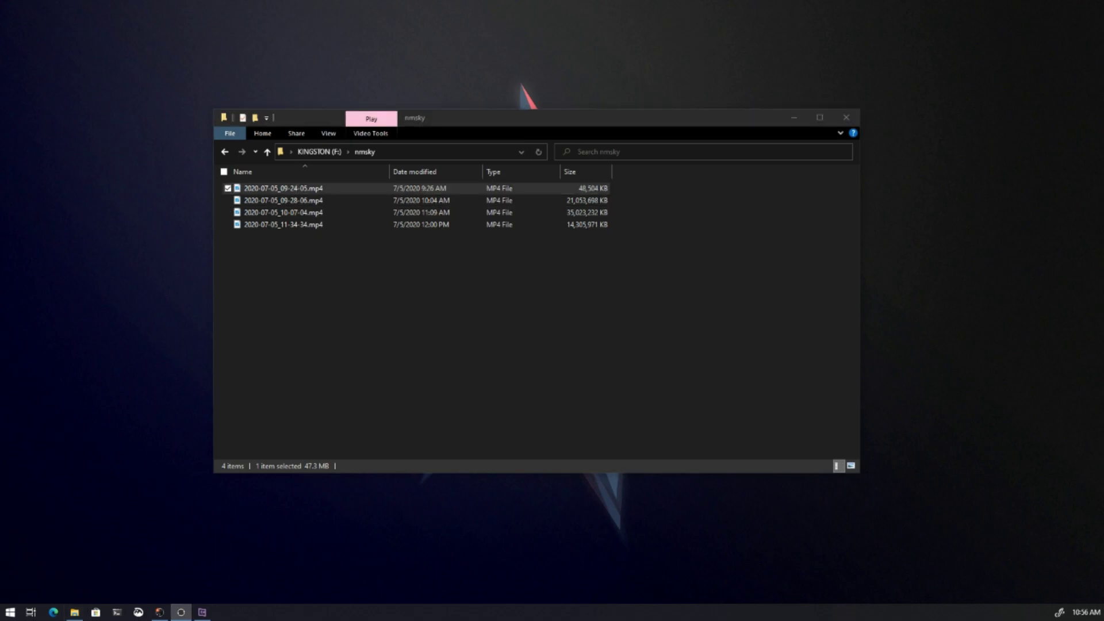
left_click_drag(486, 620, 545, 192)
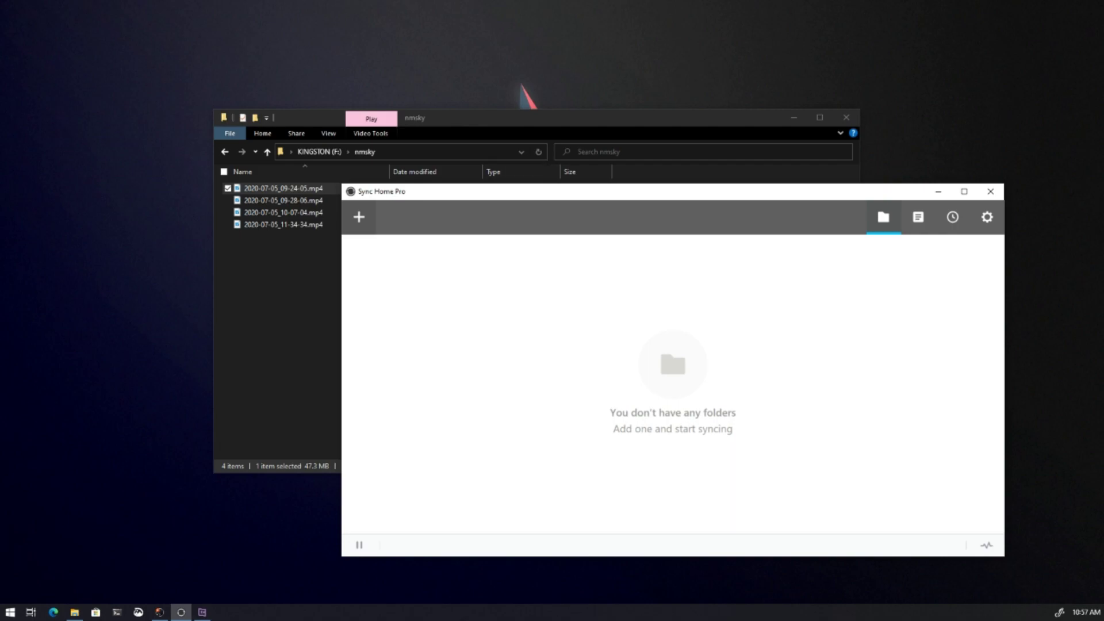
left_click_drag(466, 121, 311, 59)
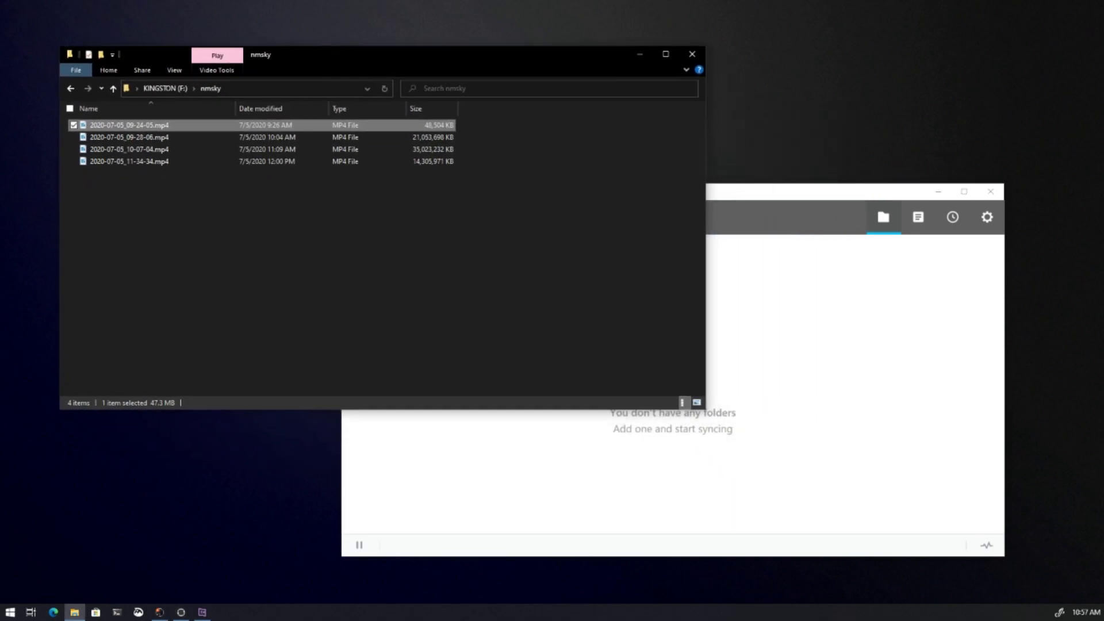
key("alt+Tab")
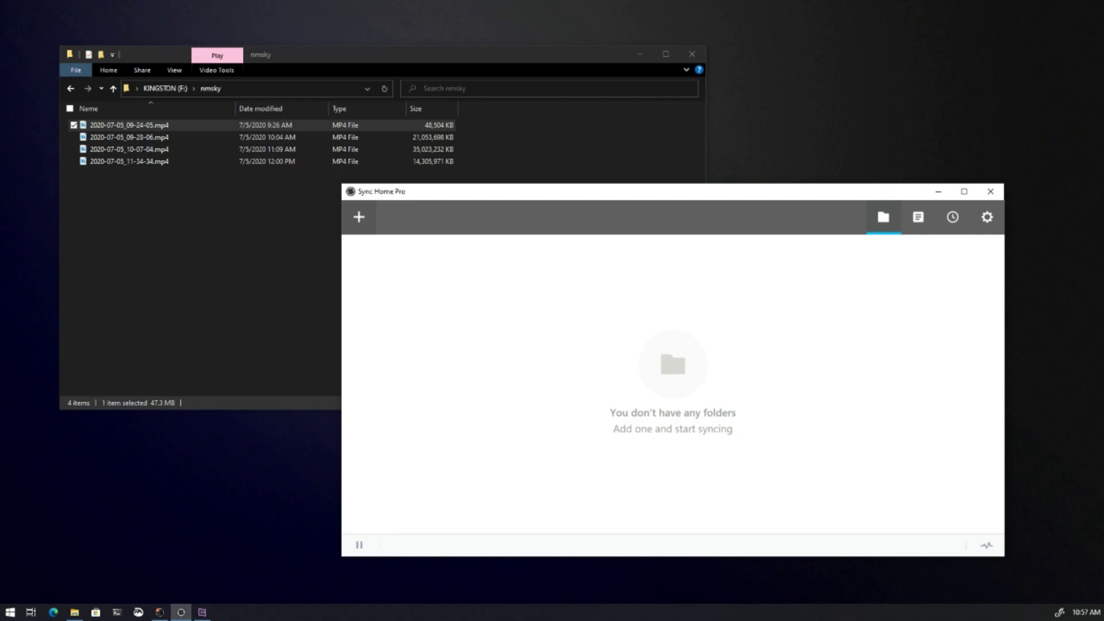
- Add the nmsky folder from the KINGSTON (F:) drive to Sync Home Pro as an advanced folder
left_click(359, 217)
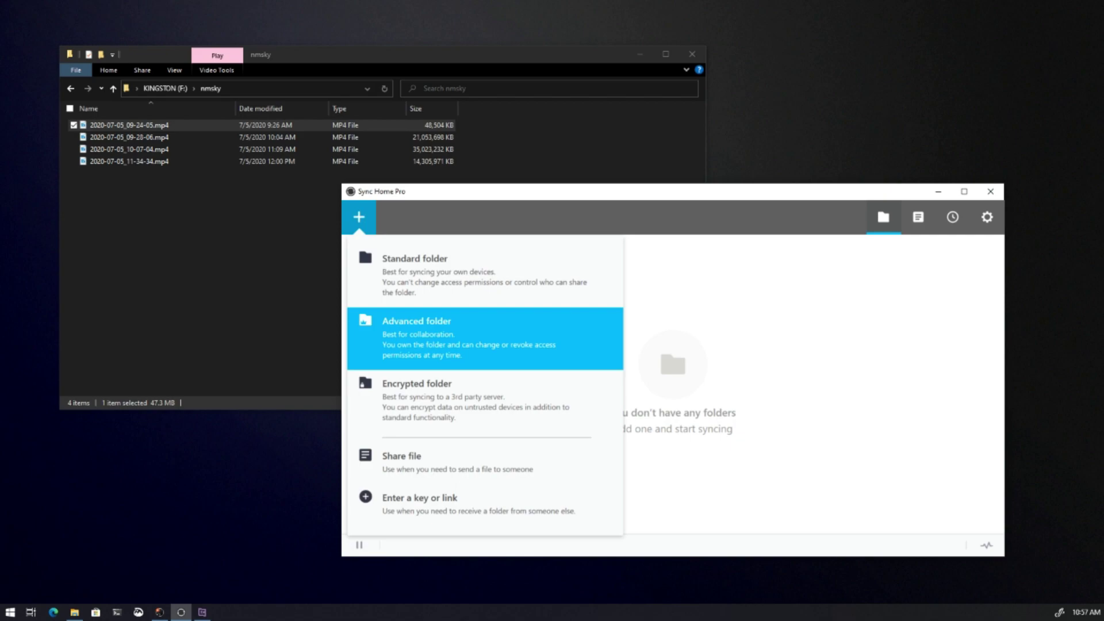
left_click(485, 338)
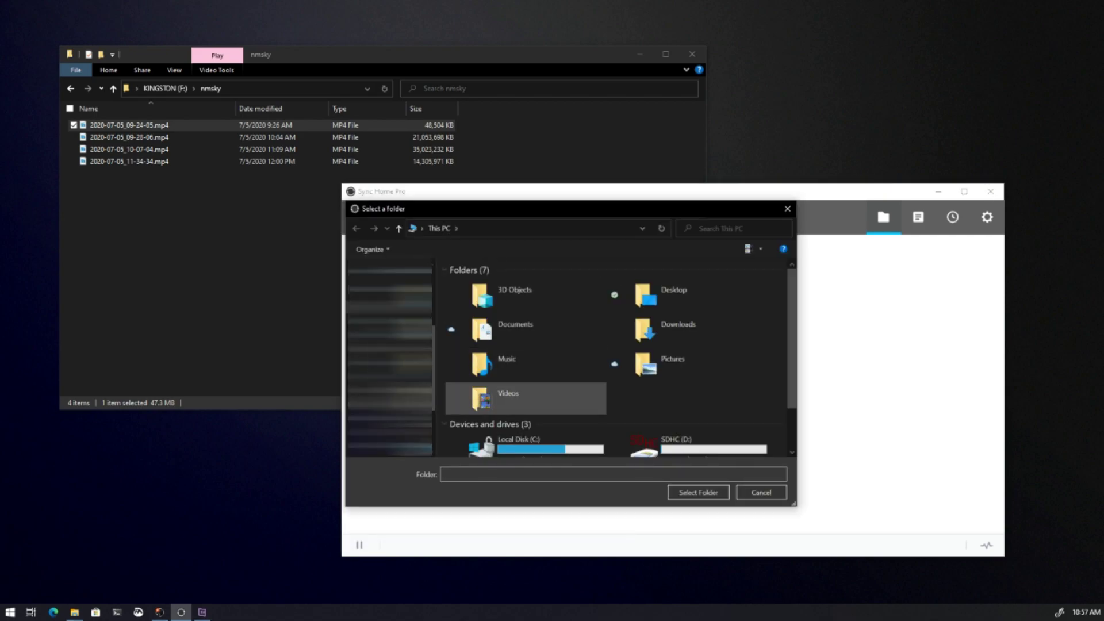
scroll(661, 406, "down", 2)
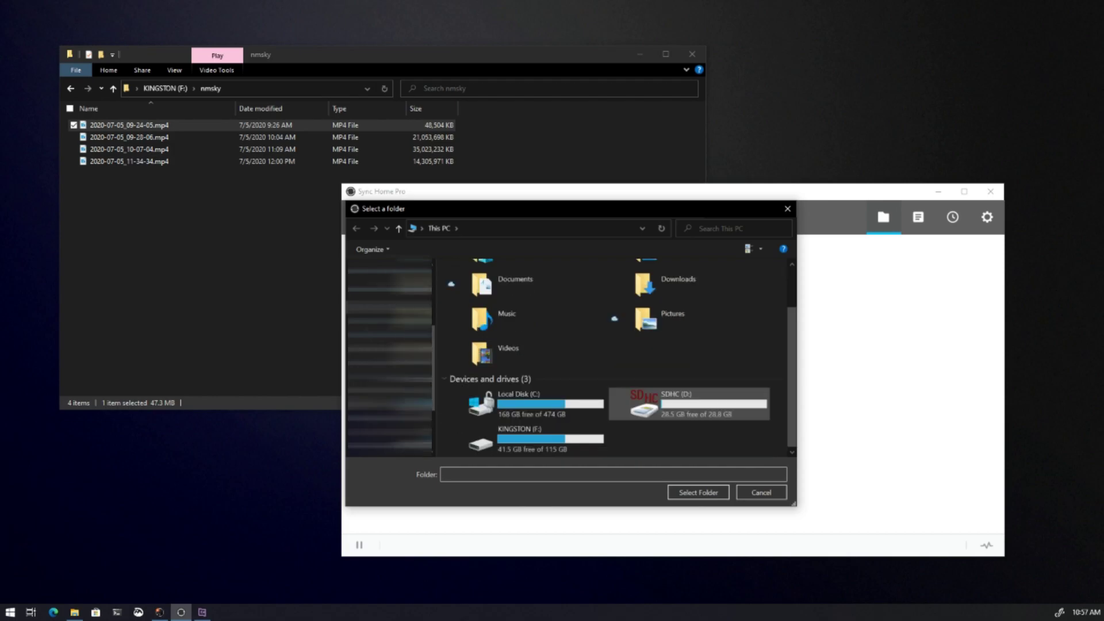
double_click(526, 439)
left_click(468, 285)
left_click(470, 296)
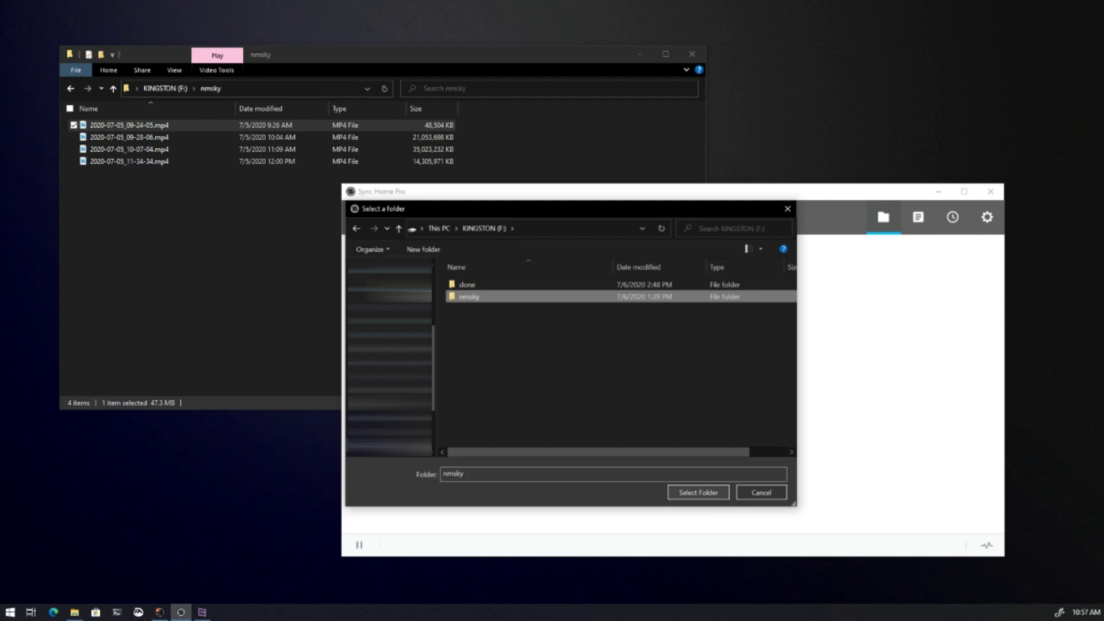
left_click(698, 492)
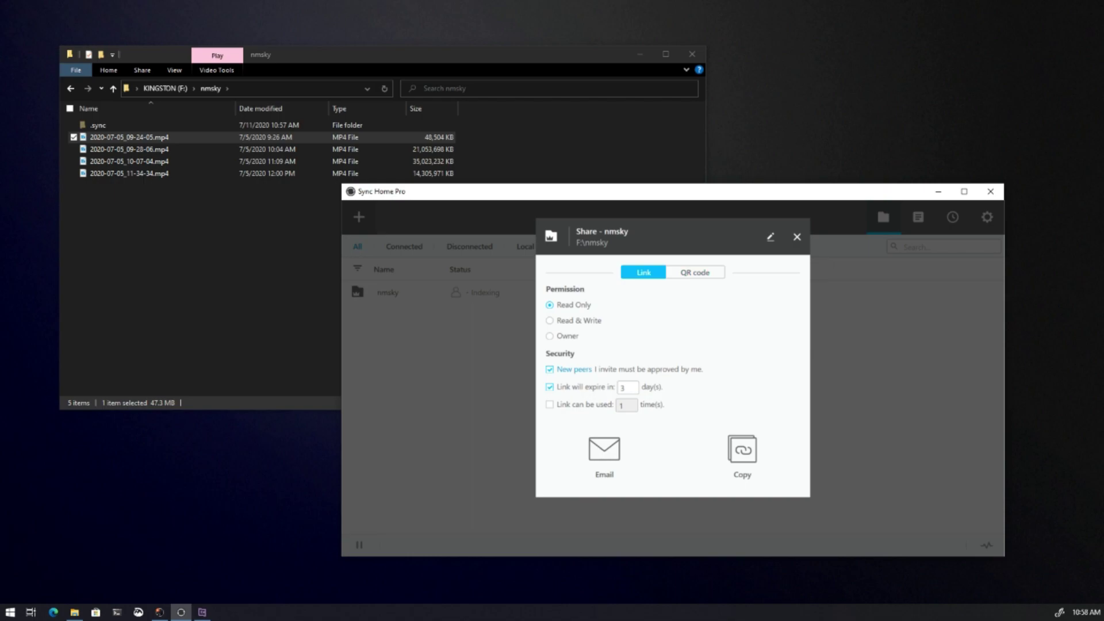
- Set the nmsky share permission to Read & Write and copy the sharing link
left_click(549, 336)
left_click(549, 305)
left_click(550, 321)
left_click(742, 454)
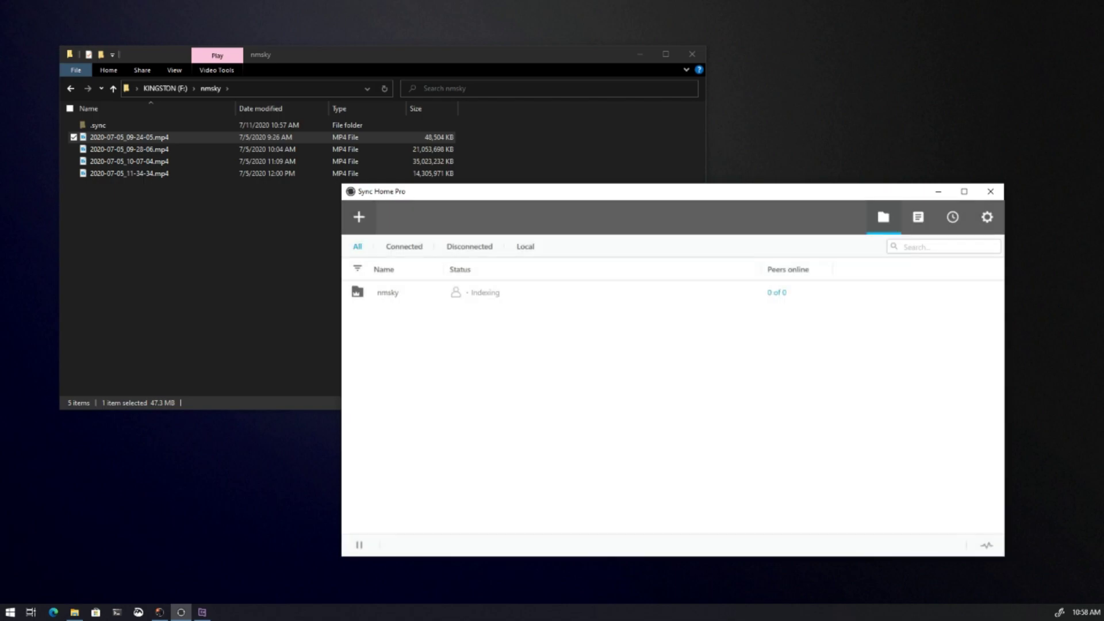
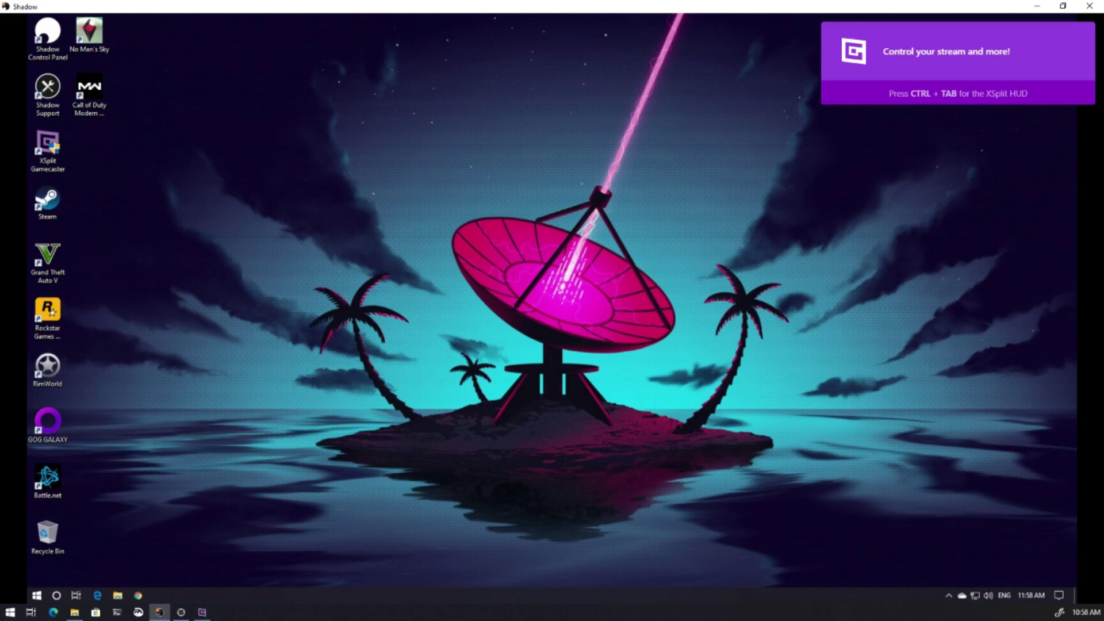
- Launch Resilio Sync on the Shadow remote computer
left_click(37, 596)
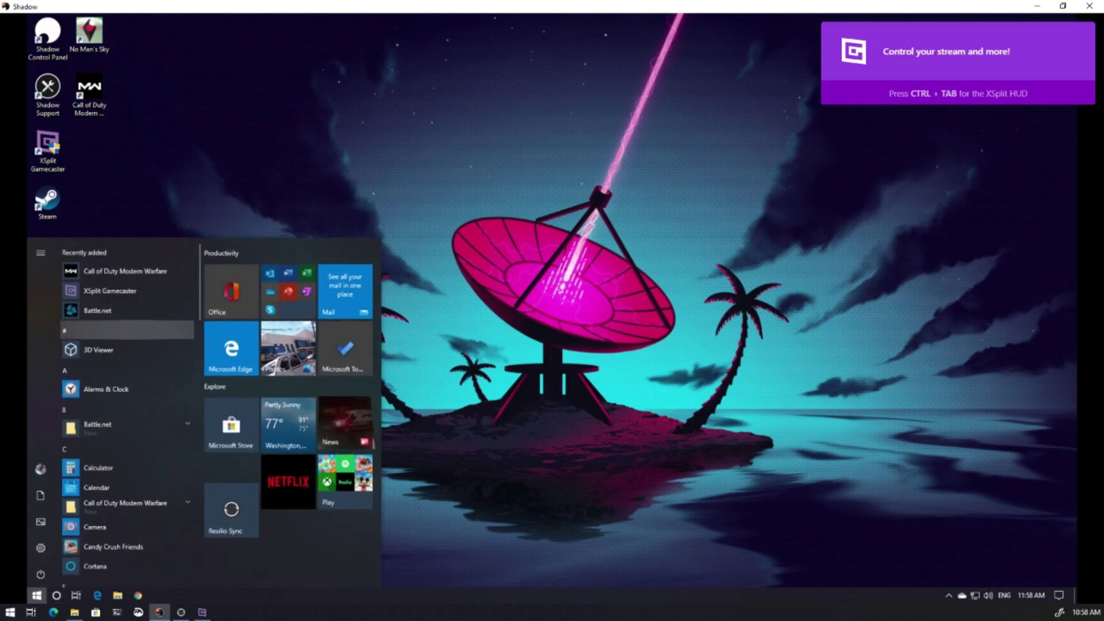
type("res")
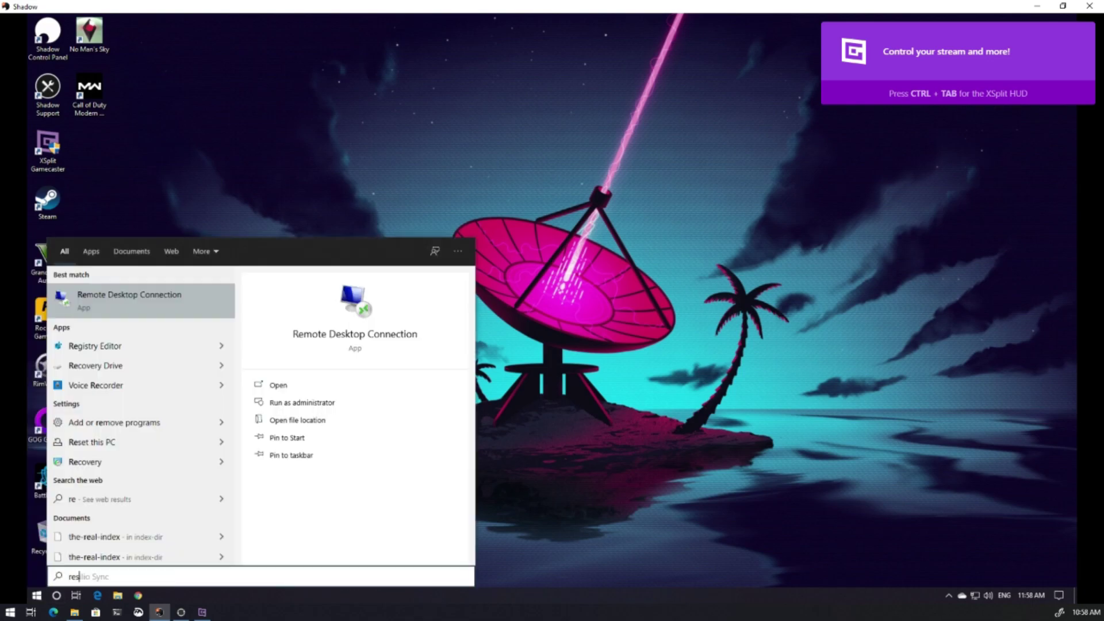
key("Return")
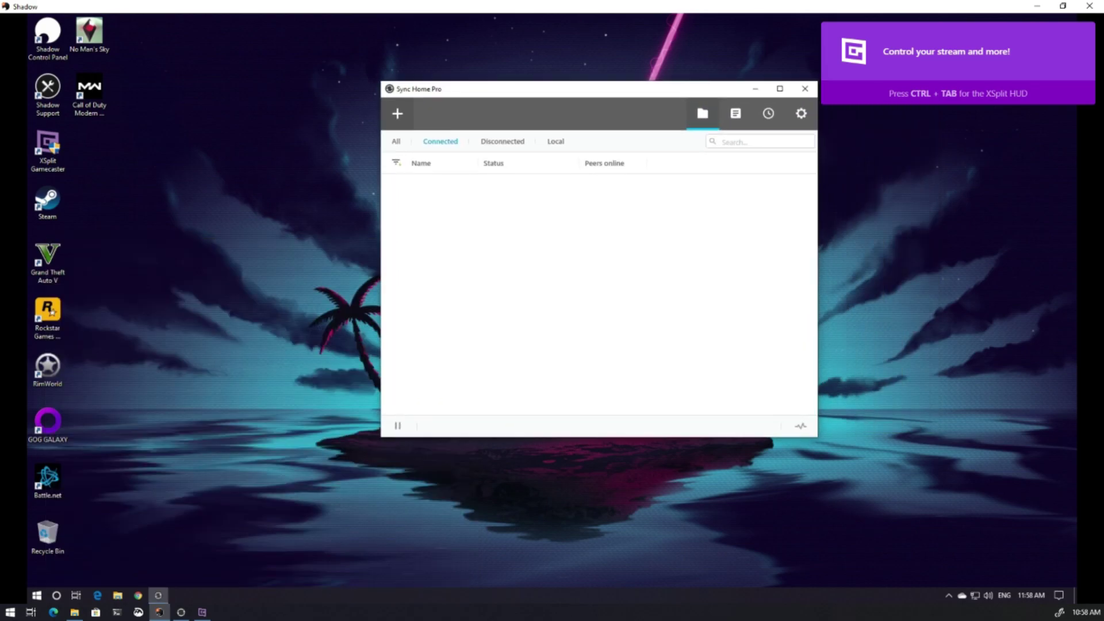
- Start a manual connection on the Shadow computer, paste the copied share link into the key or link field and proceed
left_click(397, 113)
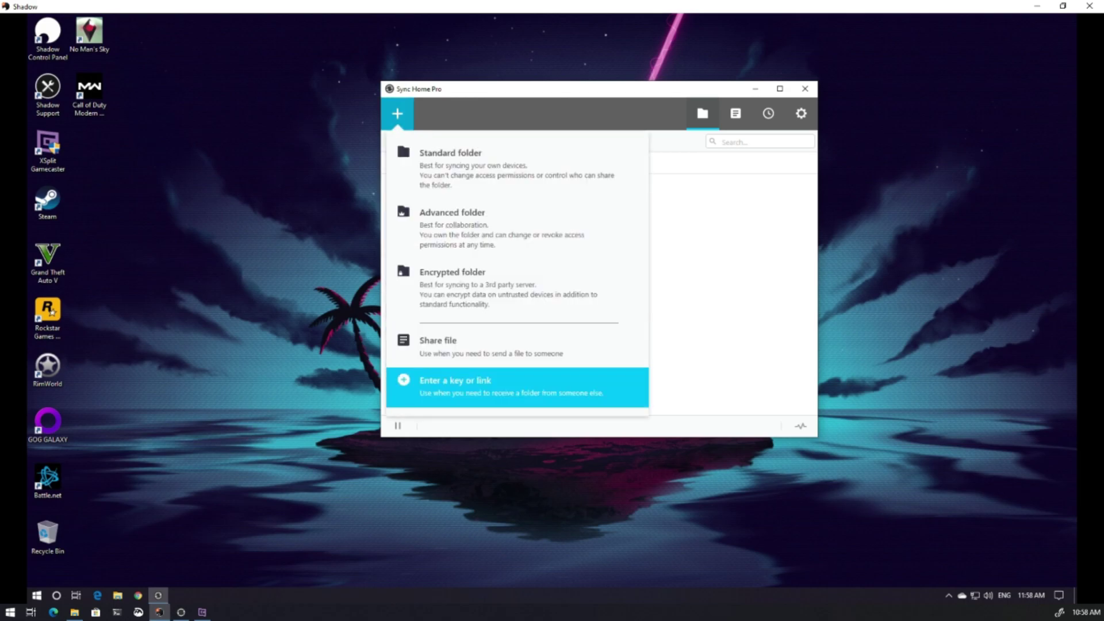
left_click(517, 387)
key("ctrl+v")
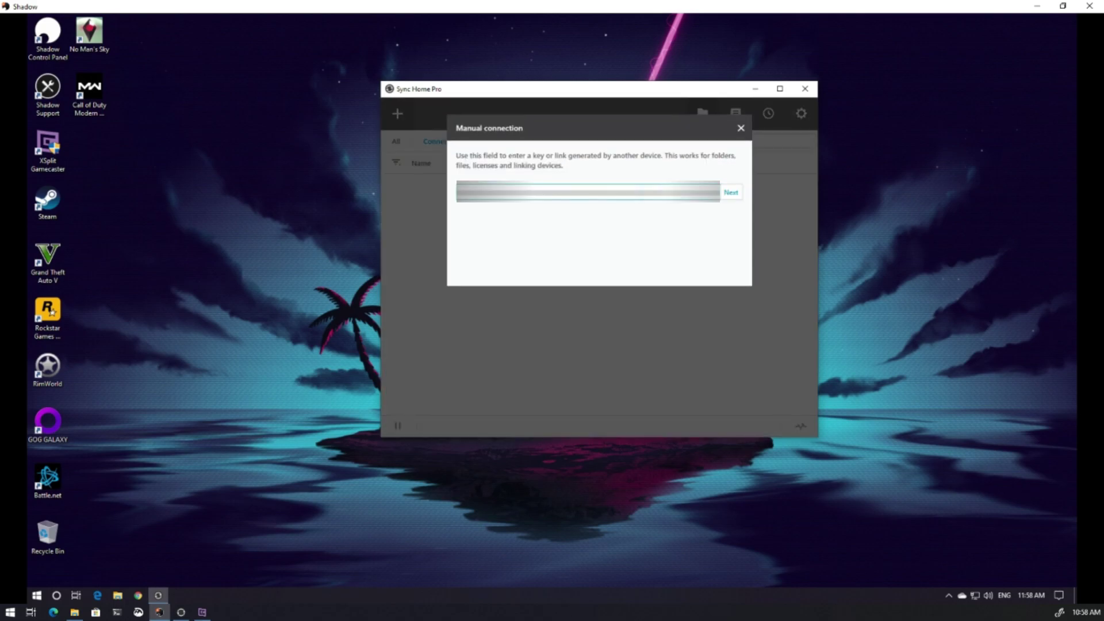
key("ctrl+a")
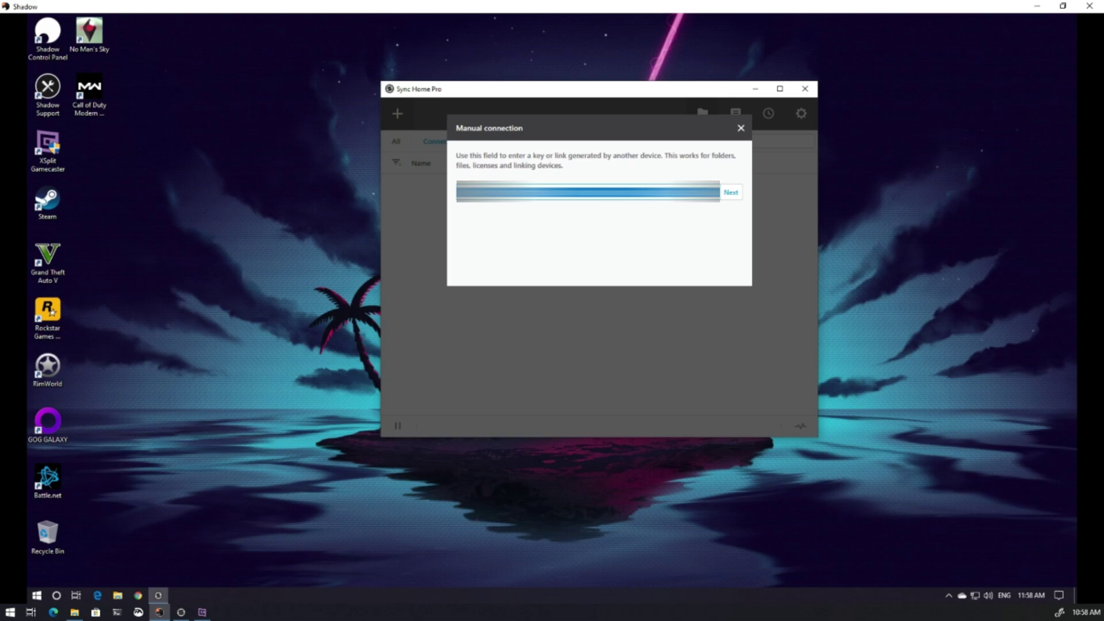
left_click(731, 192)
key("Return")
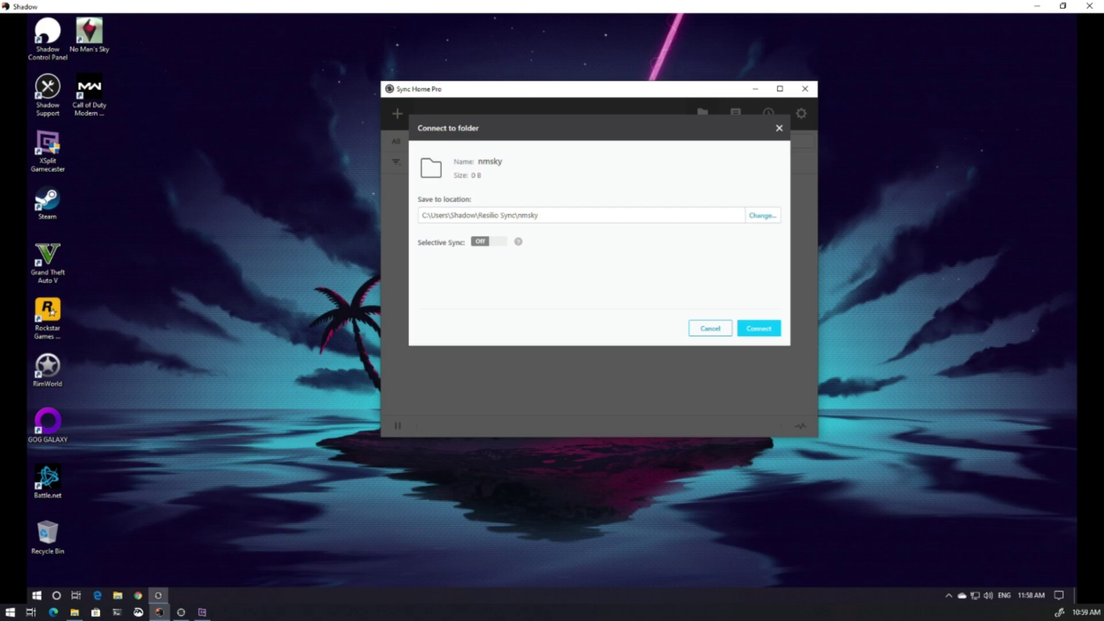
- Turn on Selective Sync for nmsky, connect to the folder and move the Shadow computer's Sync window aside
left_click(489, 241)
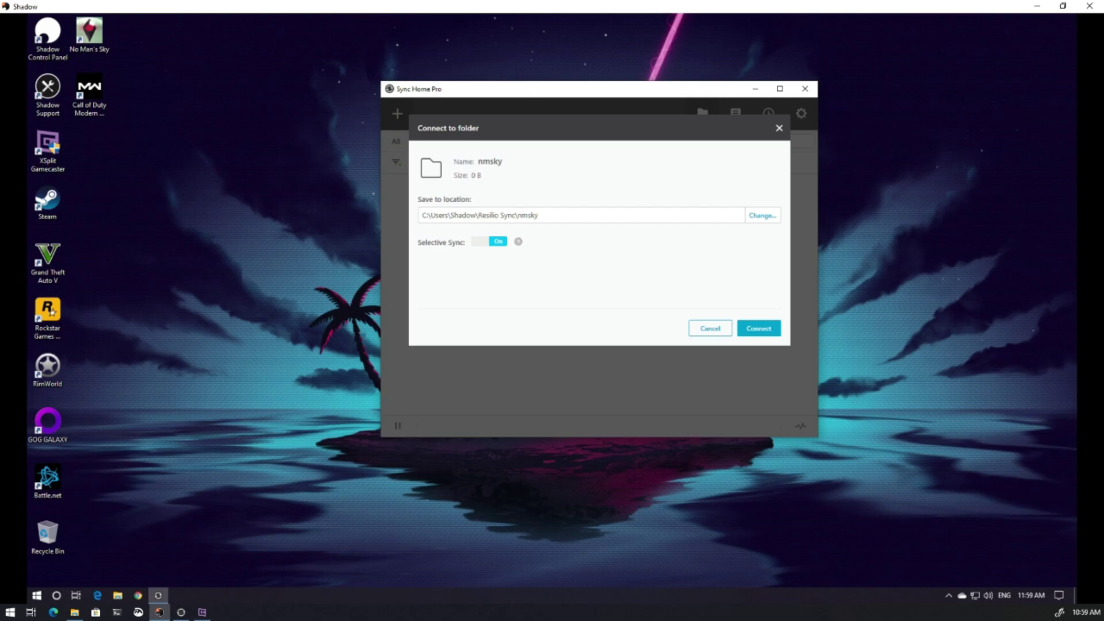
left_click(758, 328)
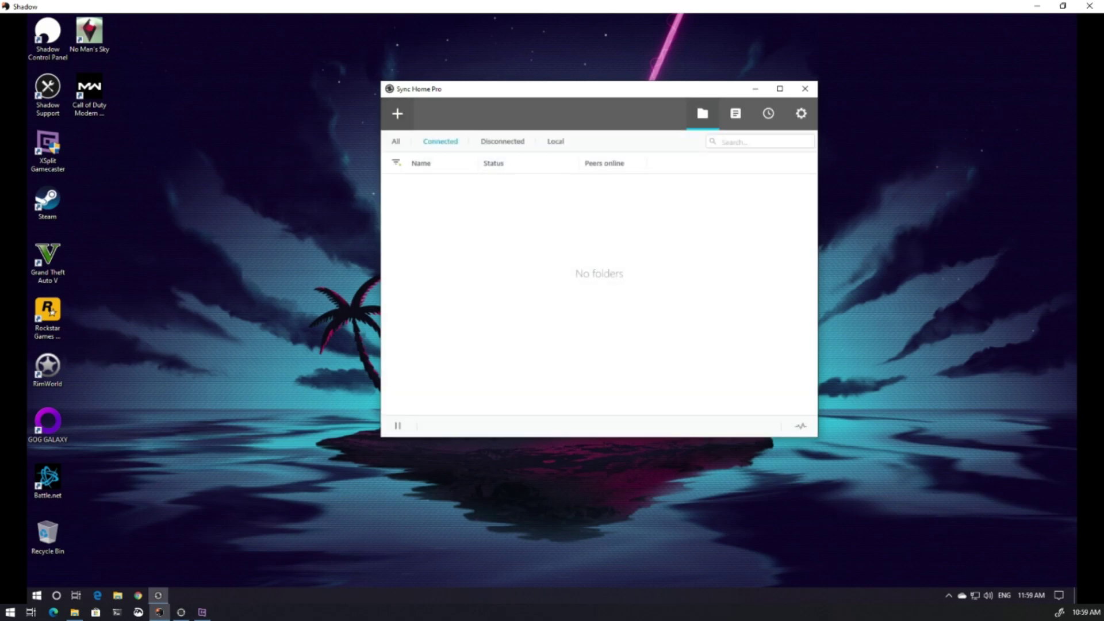
left_click_drag(539, 88, 646, 104)
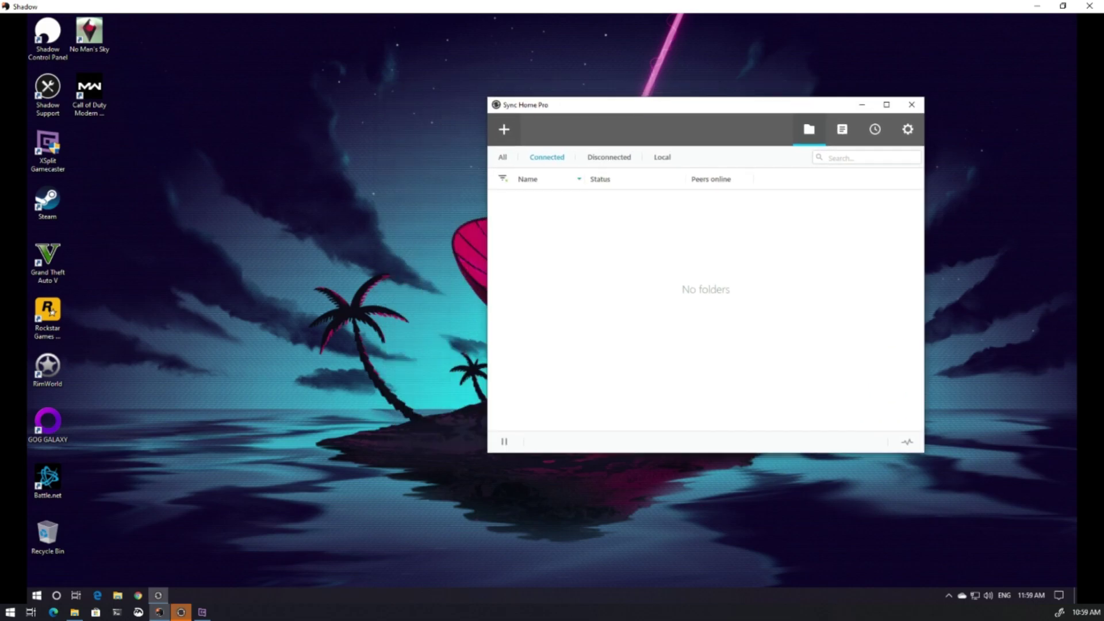
left_click(502, 156)
- Approve Shadow's access request for nmsky in the local Sync Home Pro and return to the Shadow remote desktop
left_click(181, 613)
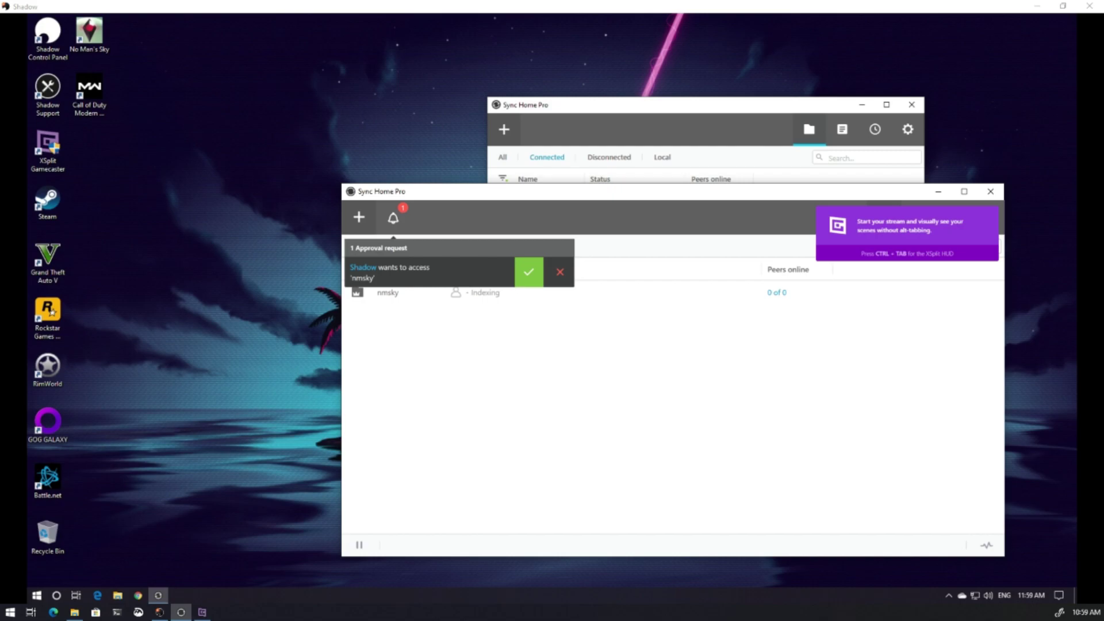
left_click(528, 272)
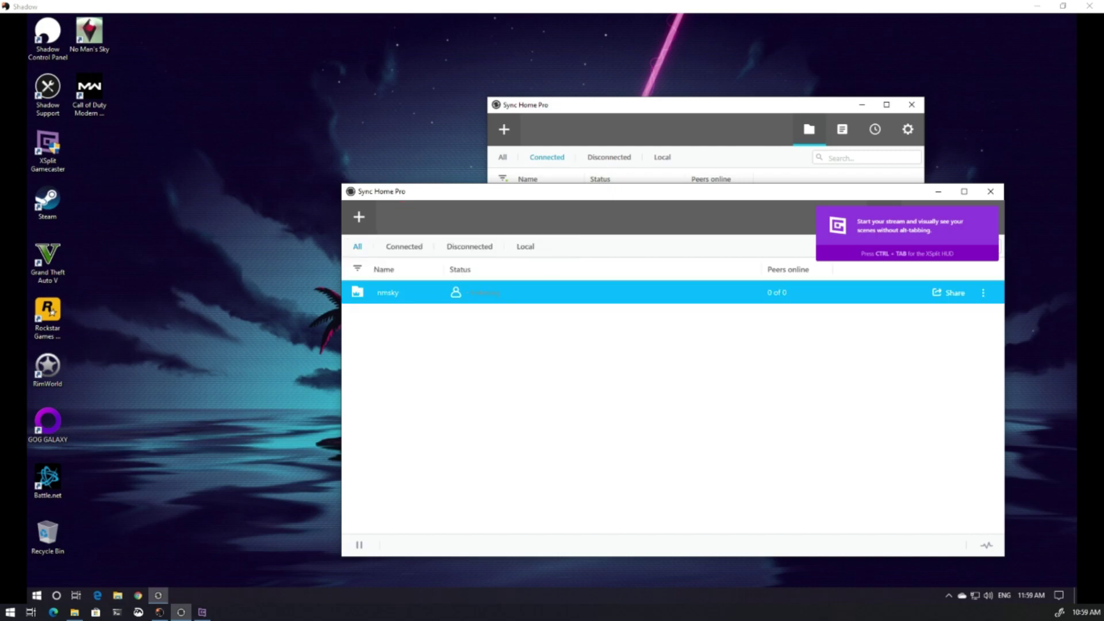
left_click_drag(593, 191, 357, 205)
key("alt+Tab")
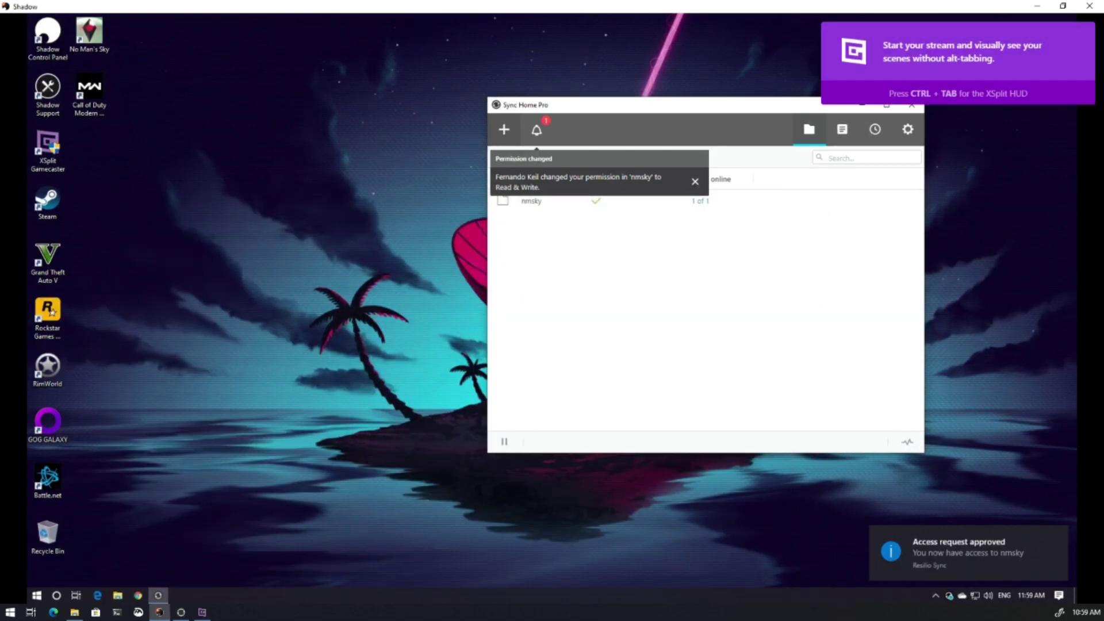
- Dismiss the permission change notice on the Shadow computer and compare the nmsky folder's sync status on both machines
left_click(695, 181)
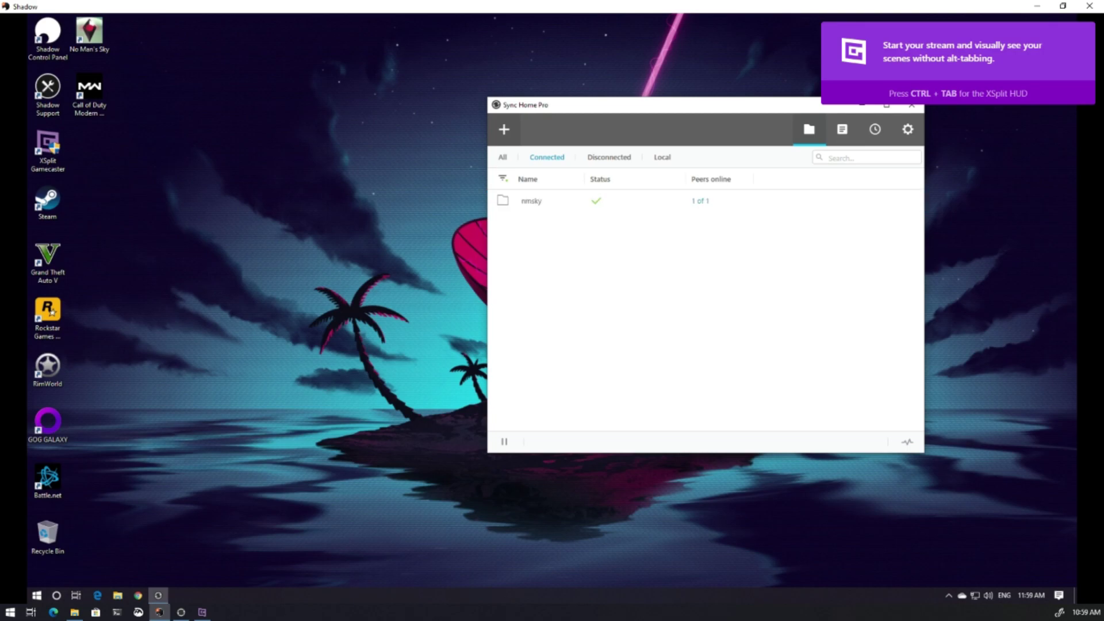
left_click(181, 612)
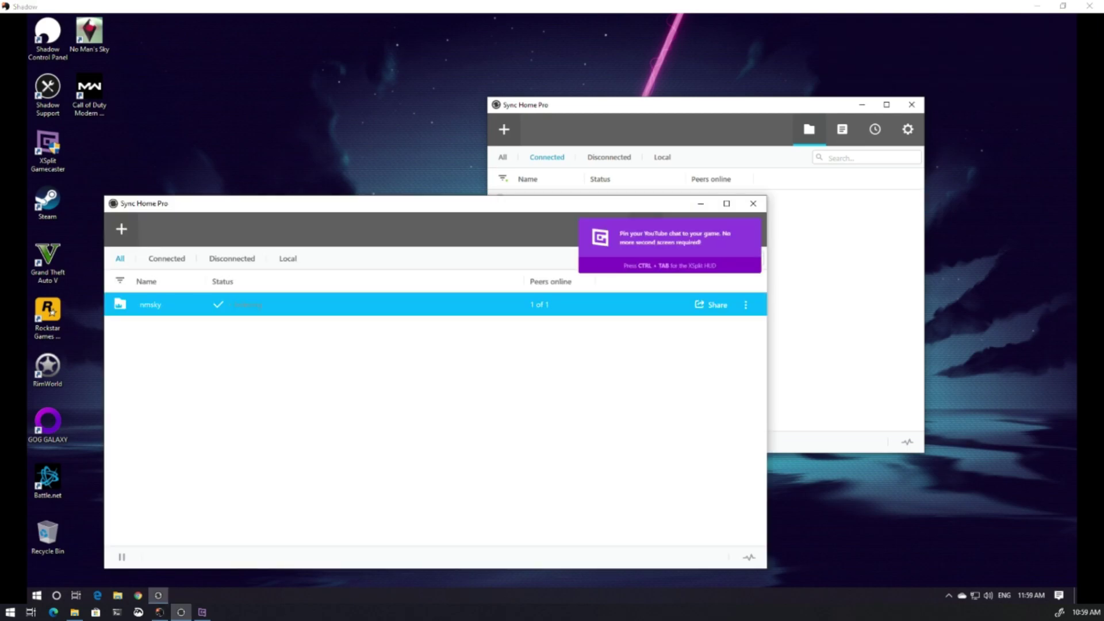
left_click(181, 611)
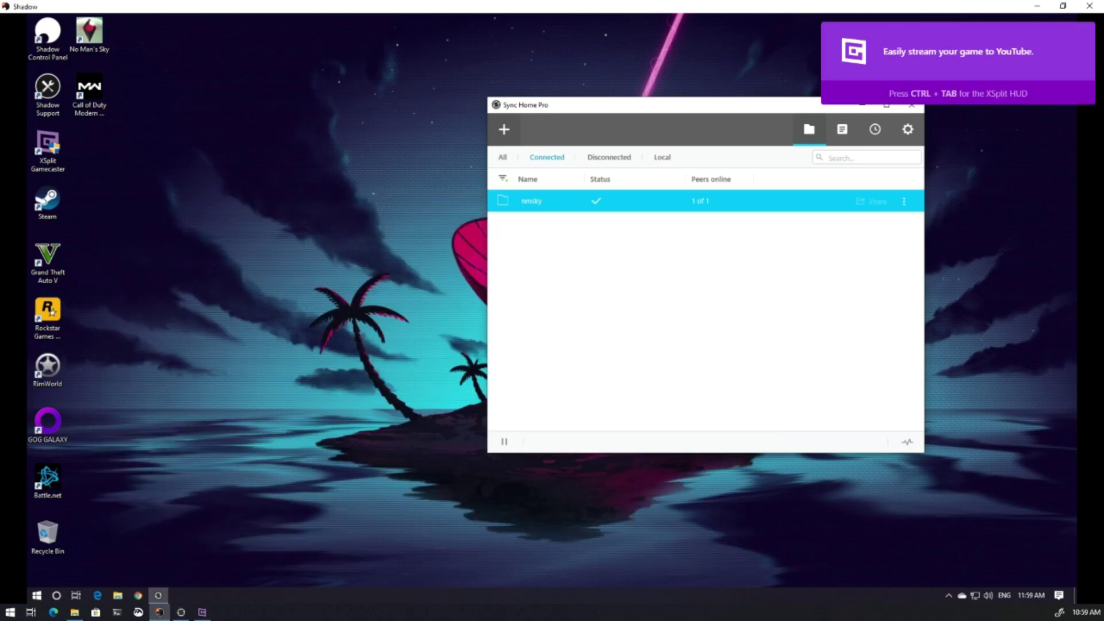
- Open the nmsky folder on the Shadow computer and sync the 2020-07-05_09-24-05.mp4 placeholder to this device
left_click(531, 200)
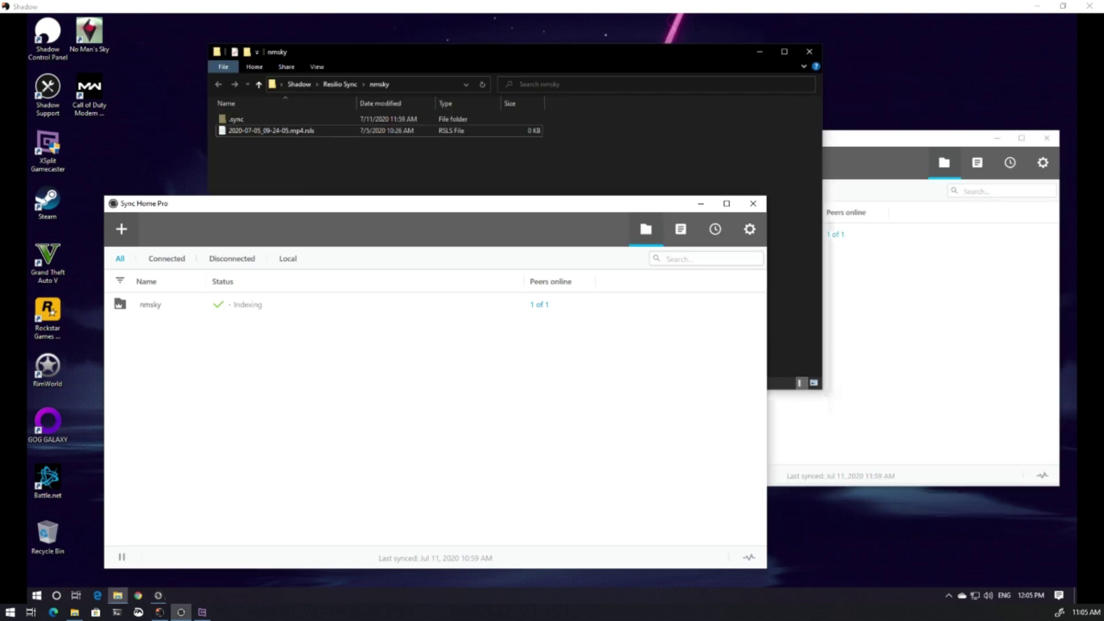
key("alt+Tab")
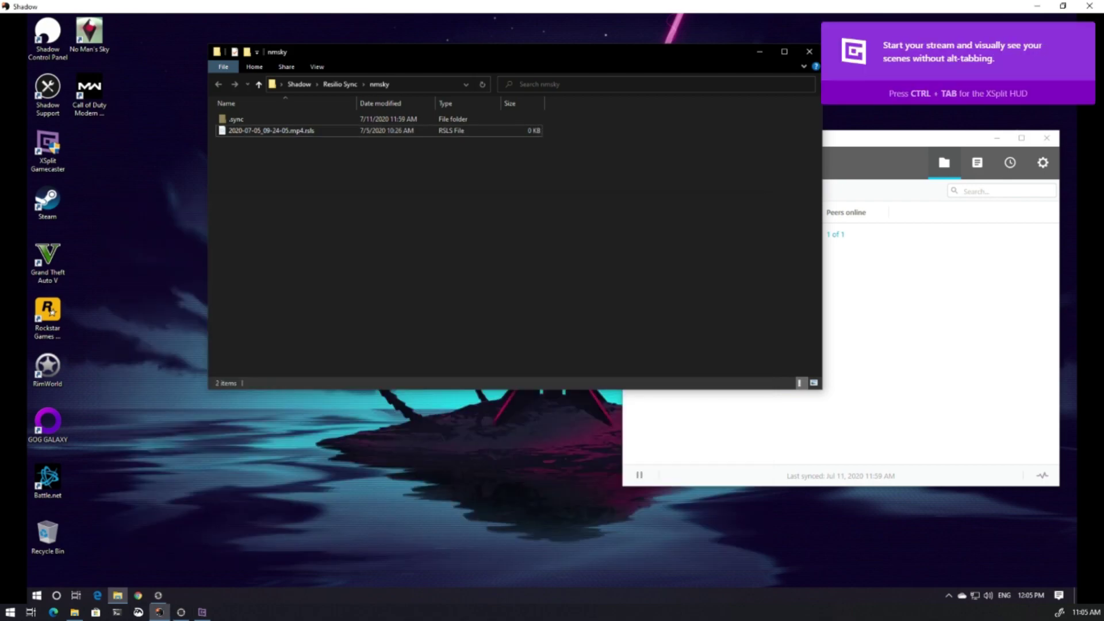
left_click(270, 131)
right_click(274, 131)
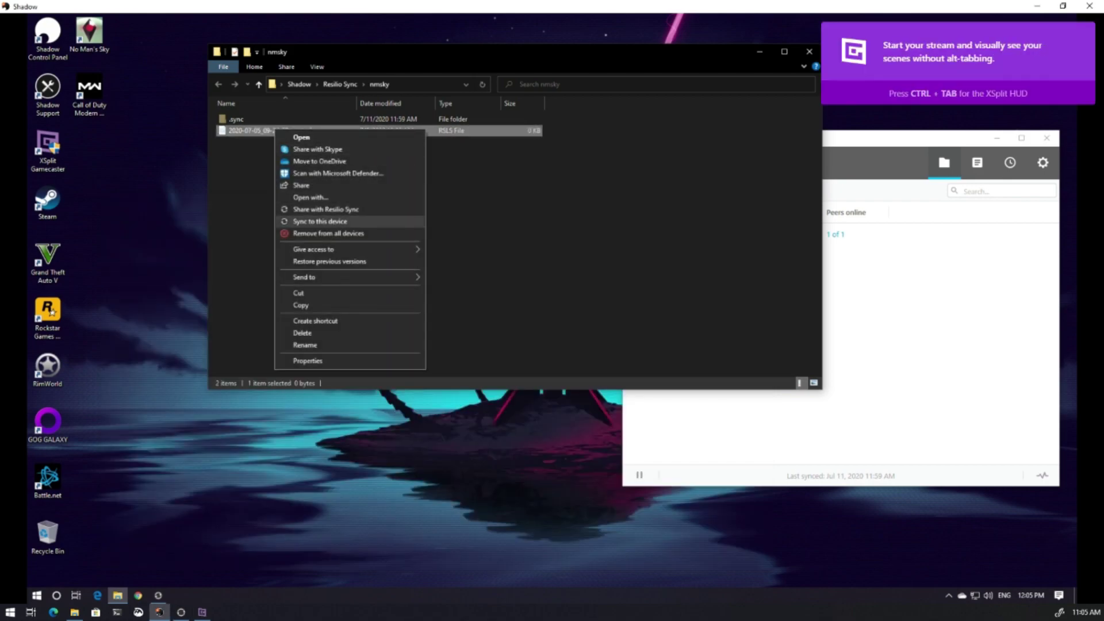
left_click(320, 221)
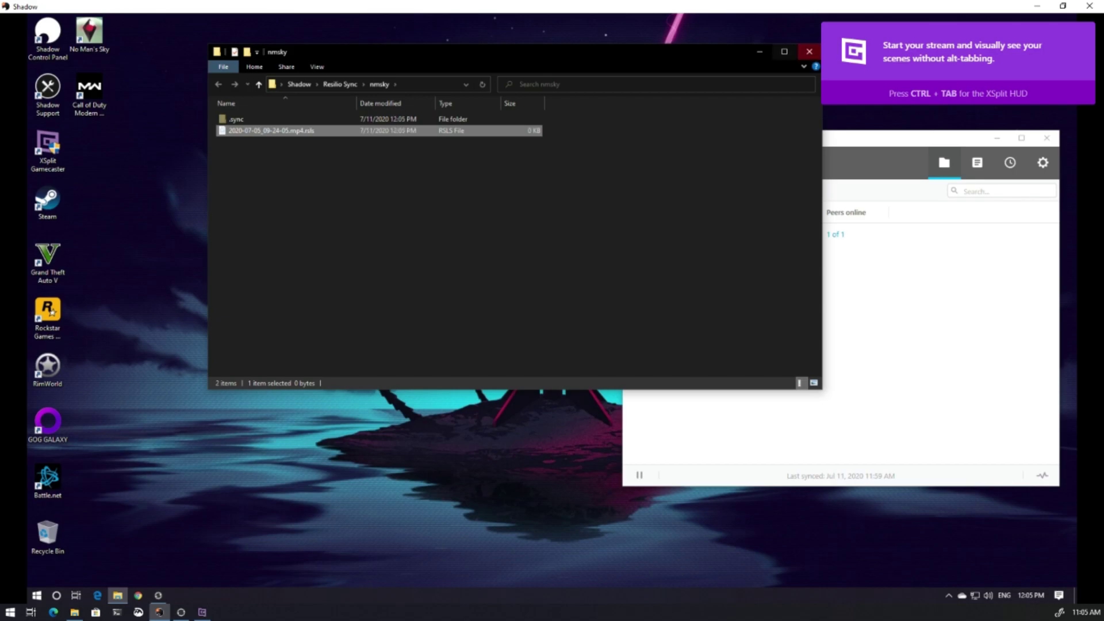
- Minimize the nmsky folder window and compare the transfer progress in the Sync windows of both computers
left_click(759, 51)
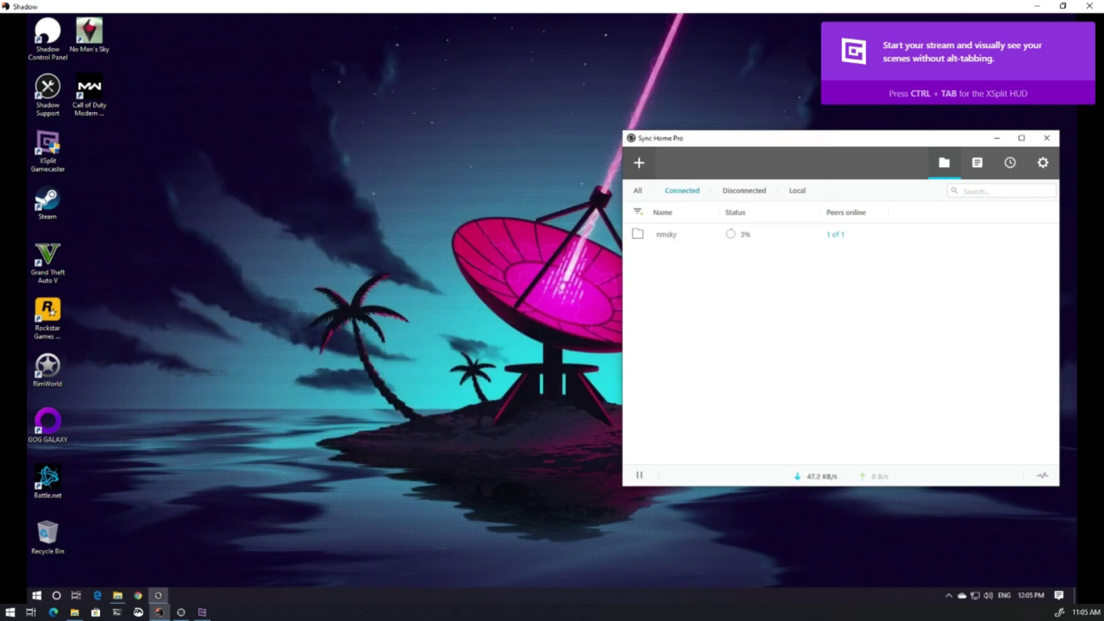
left_click_drag(746, 141, 710, 132)
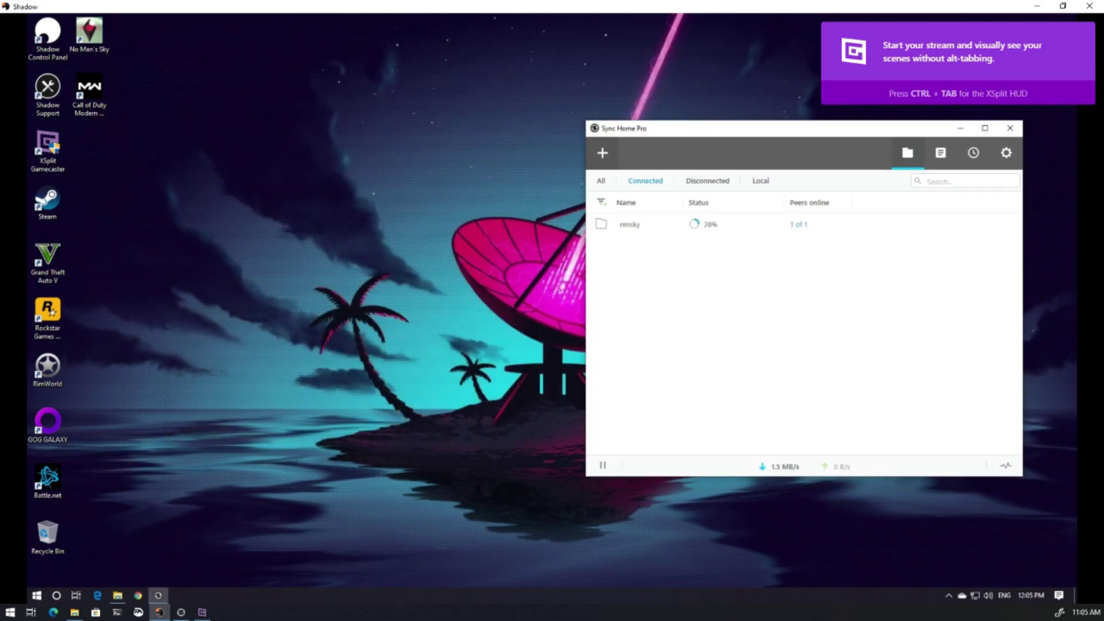
left_click(181, 611)
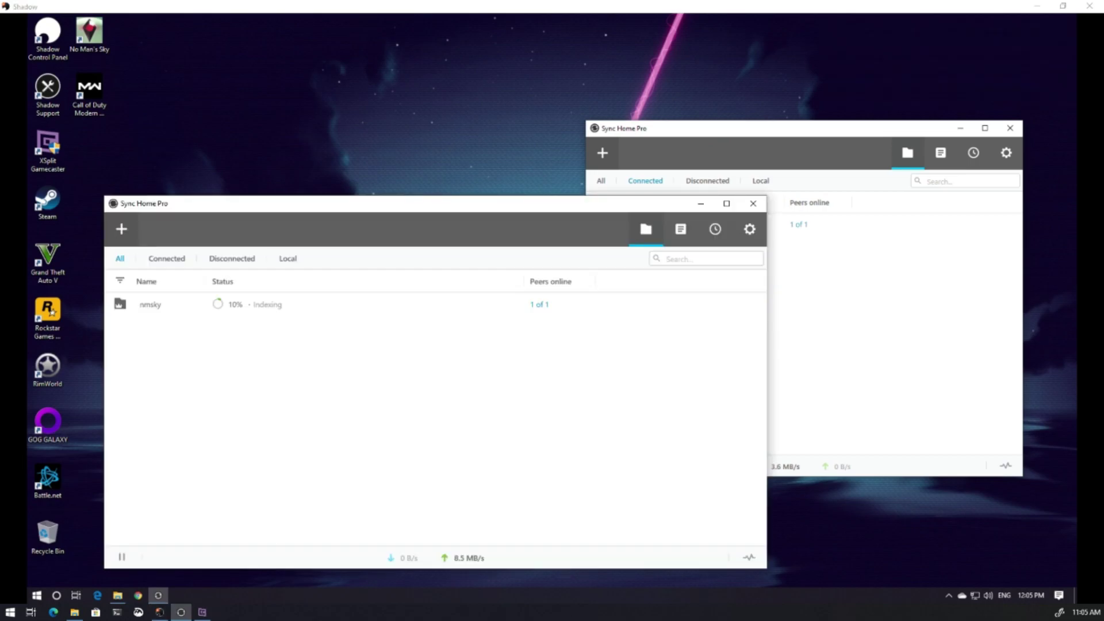
left_click_drag(468, 204, 431, 74)
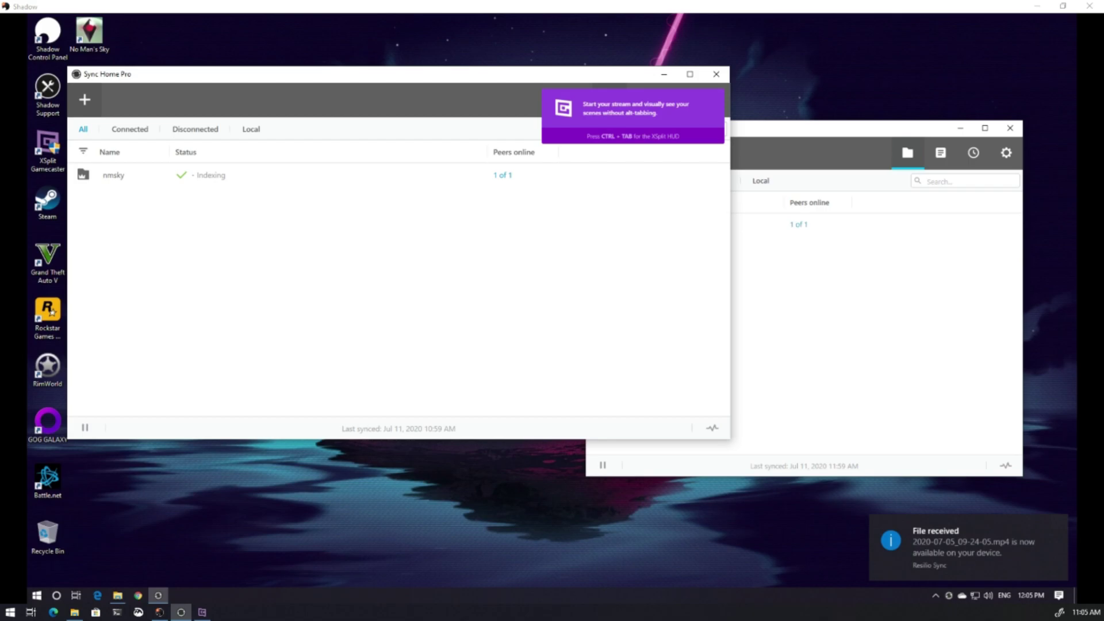
left_click(663, 74)
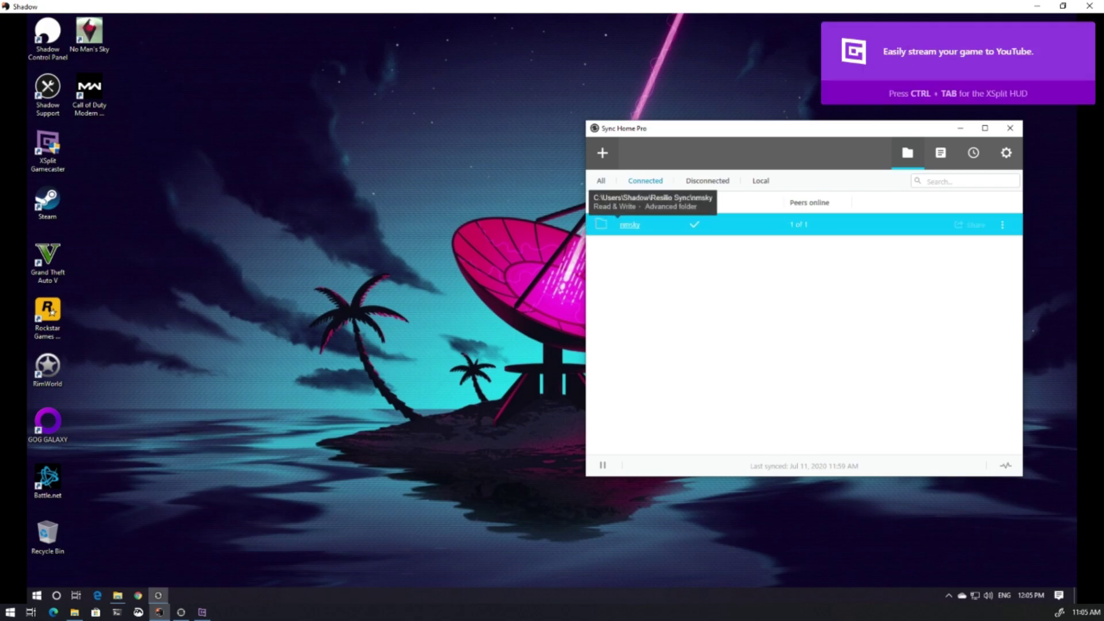
- Reopen the nmsky folder on the Shadow computer and play 2020-07-05_09-24-05.mp4
left_click(629, 224)
left_click(276, 131)
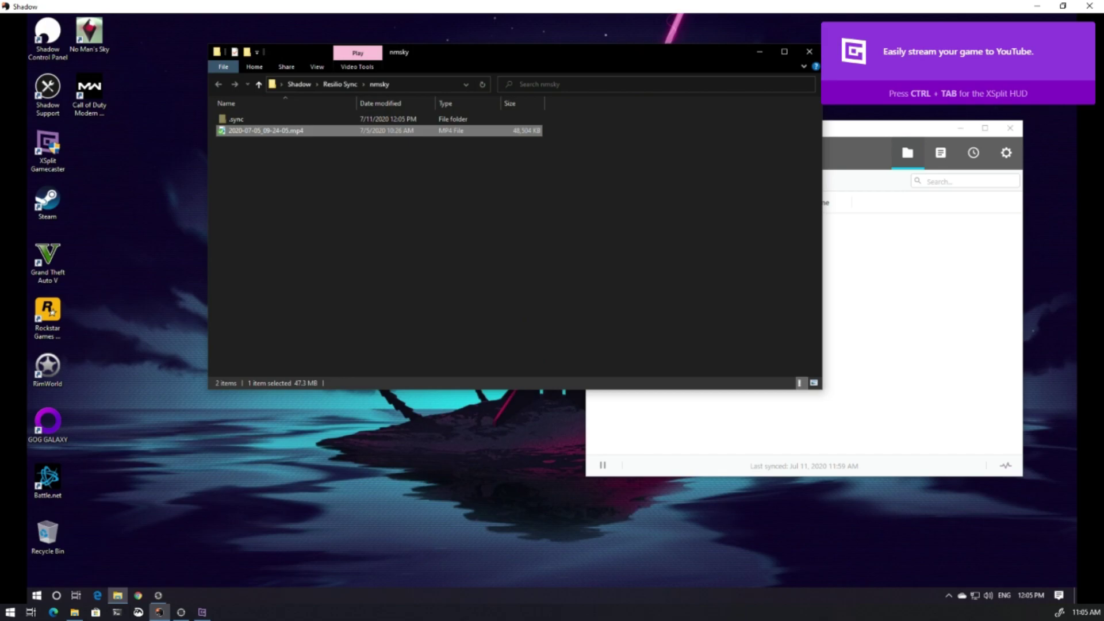
key("Return")
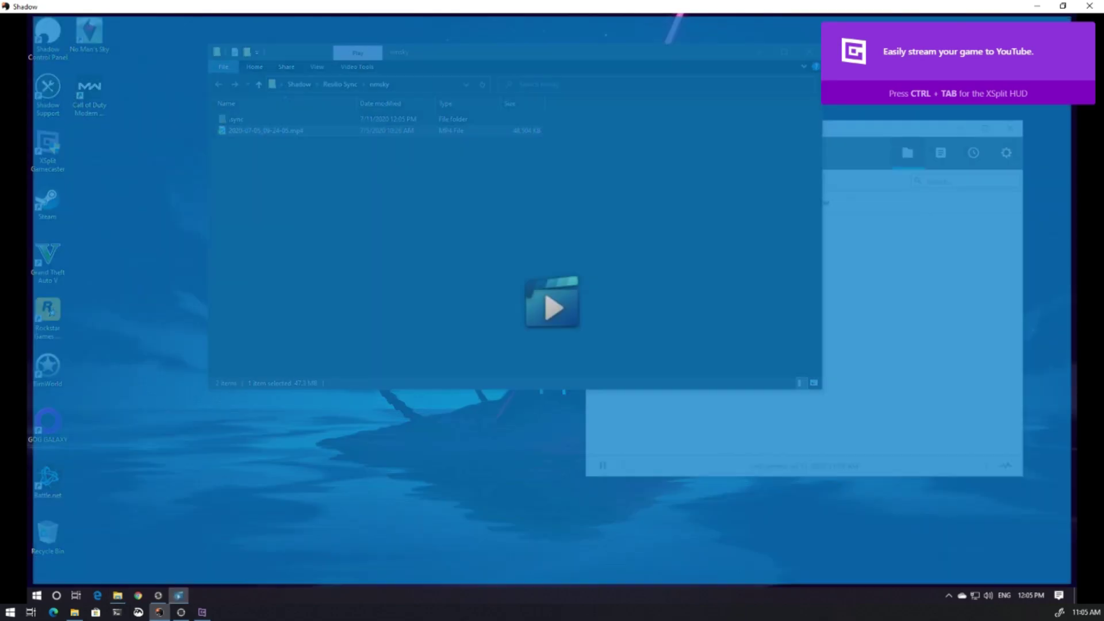
left_click(619, 354)
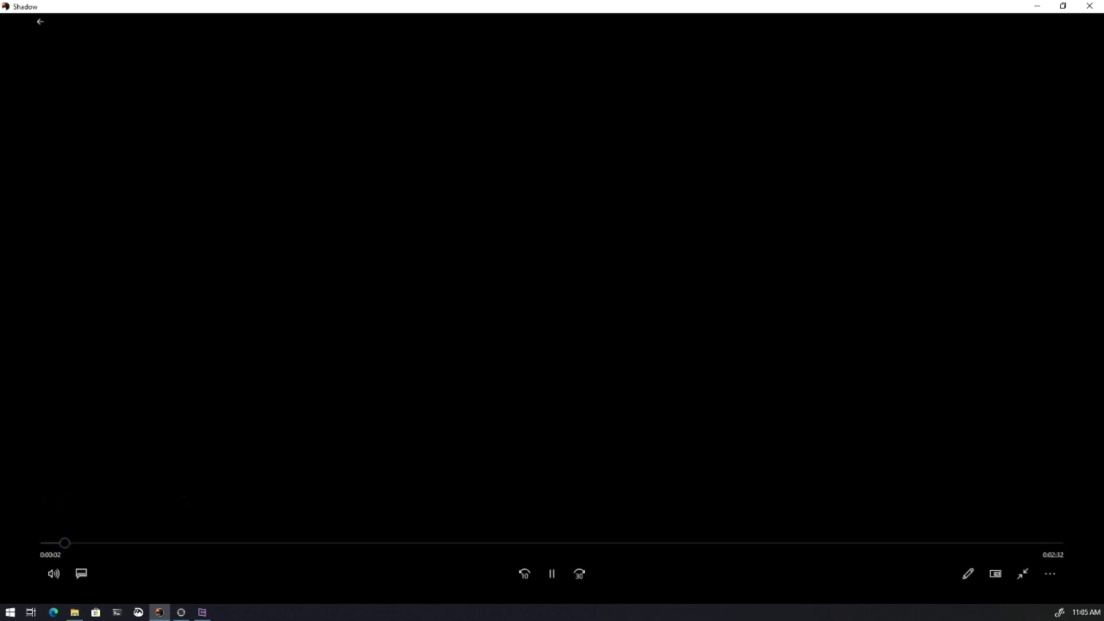
- Skip to about the middle of the video, pause it, leave full screen and close the player
left_click(494, 542)
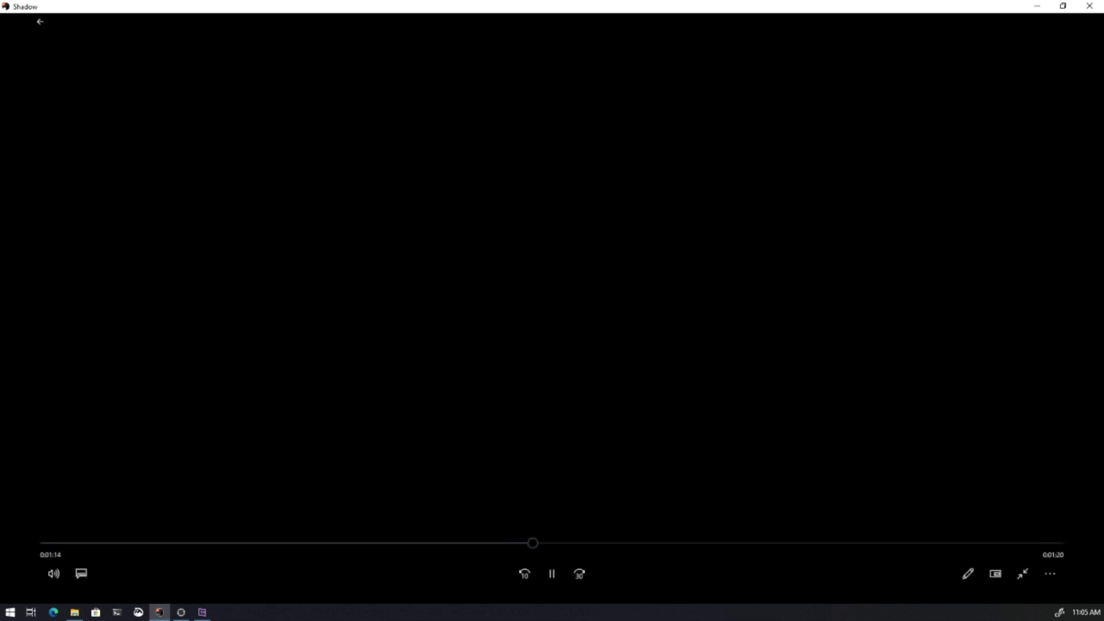
left_click(552, 573)
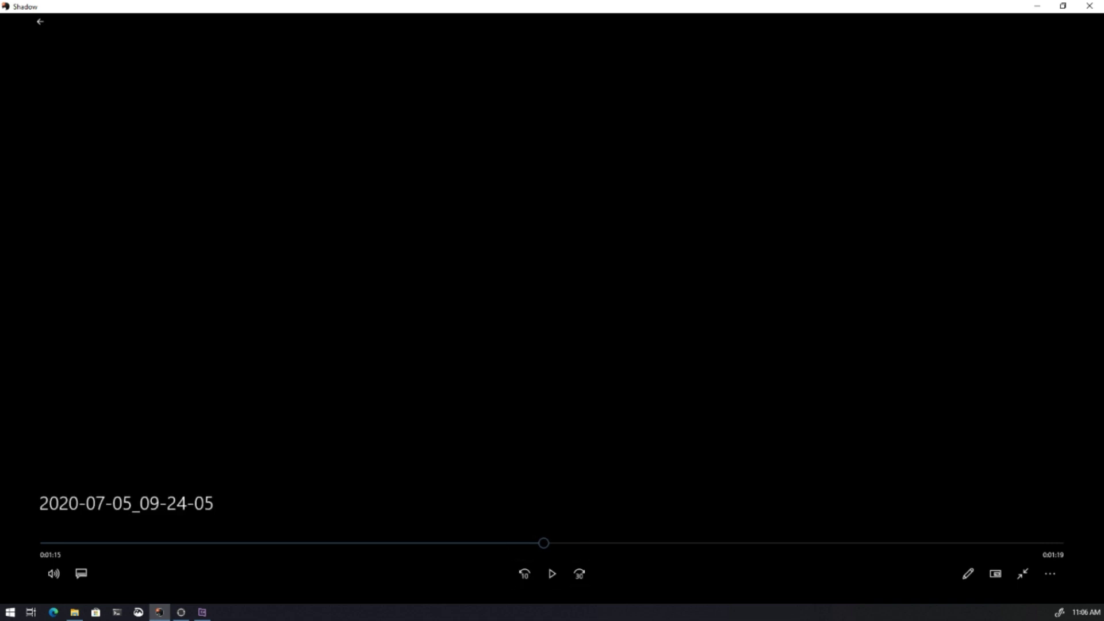
left_click(1022, 573)
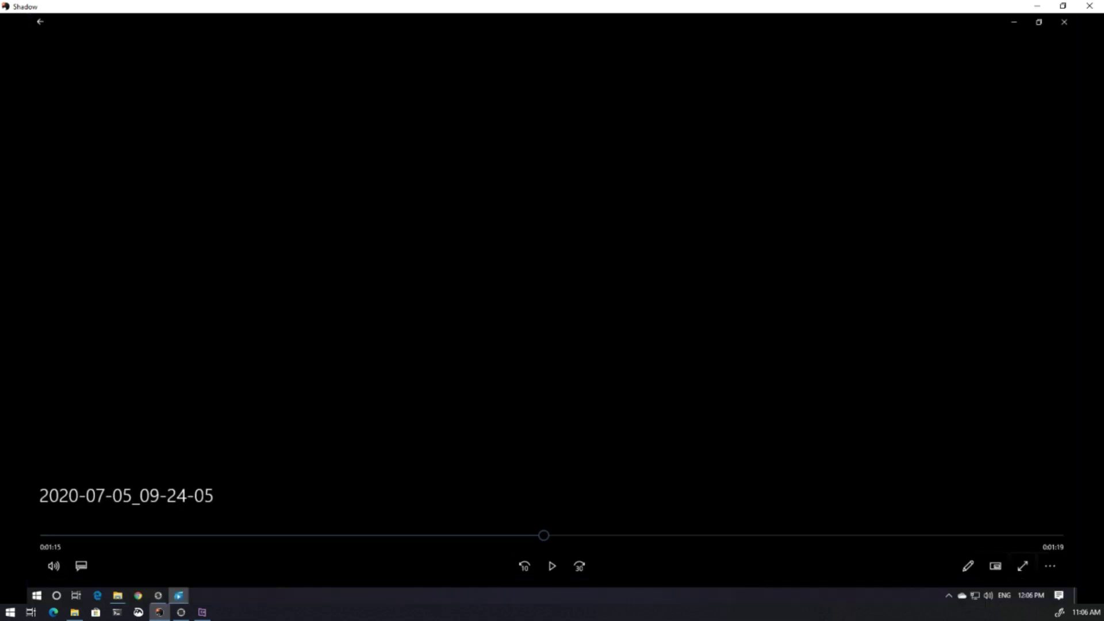
left_click(1063, 22)
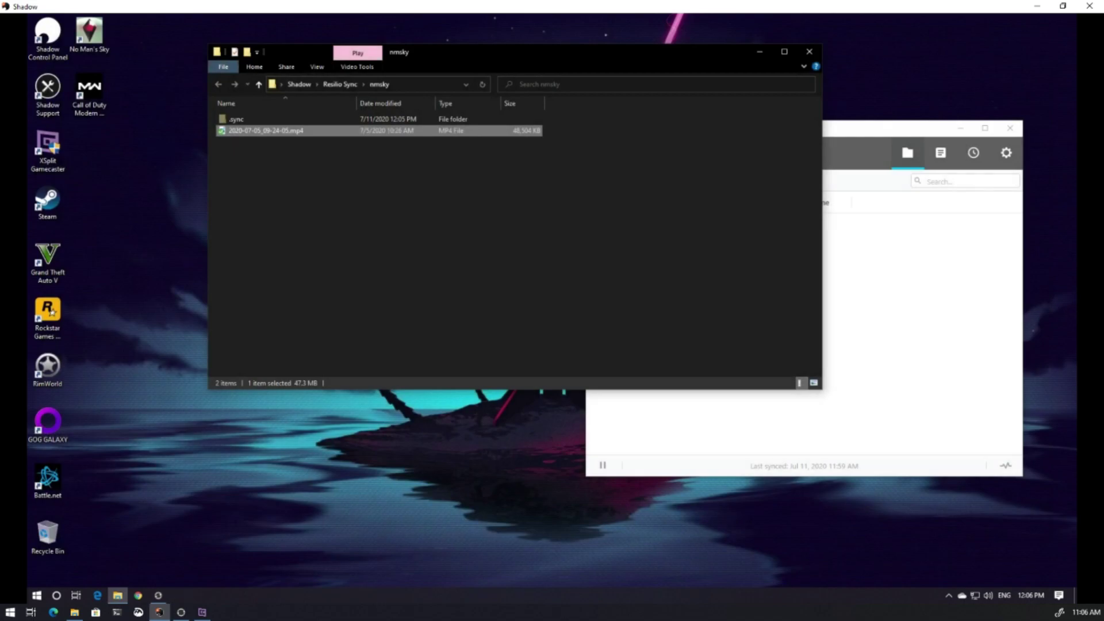
- Copy today's JPG image from the Shadow user's Downloads folder
left_click(575, 230)
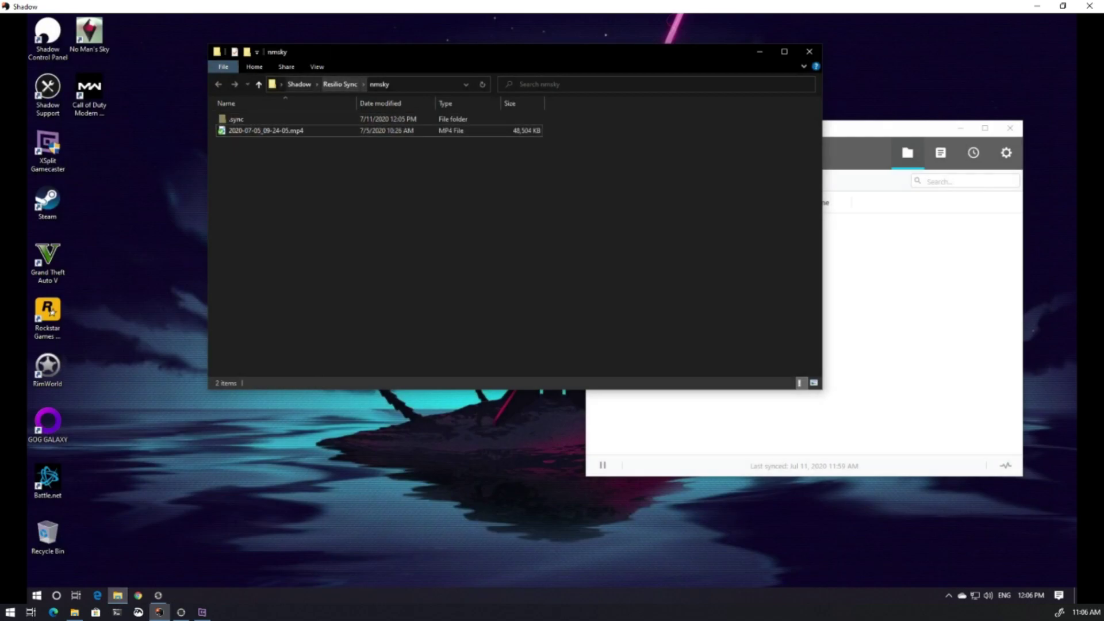
left_click(298, 84)
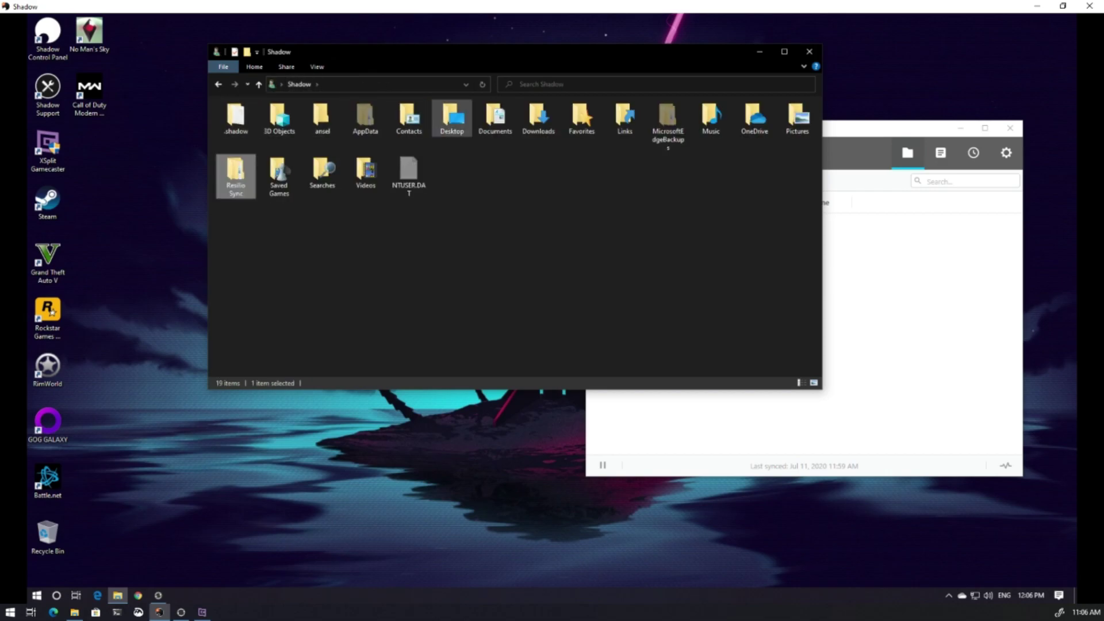
double_click(538, 118)
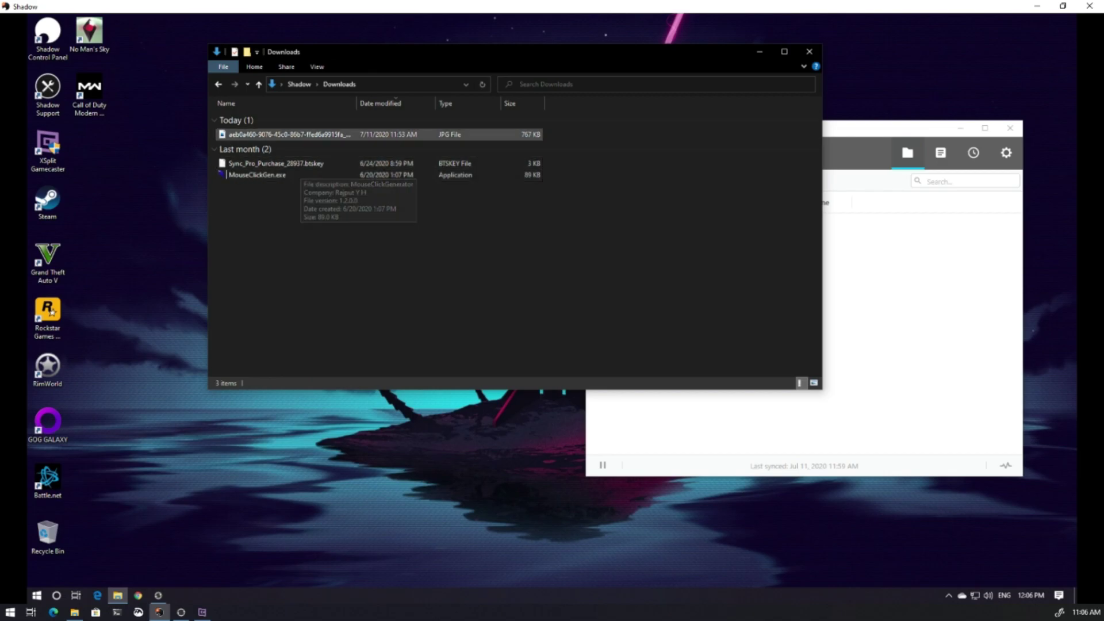
left_click(290, 134)
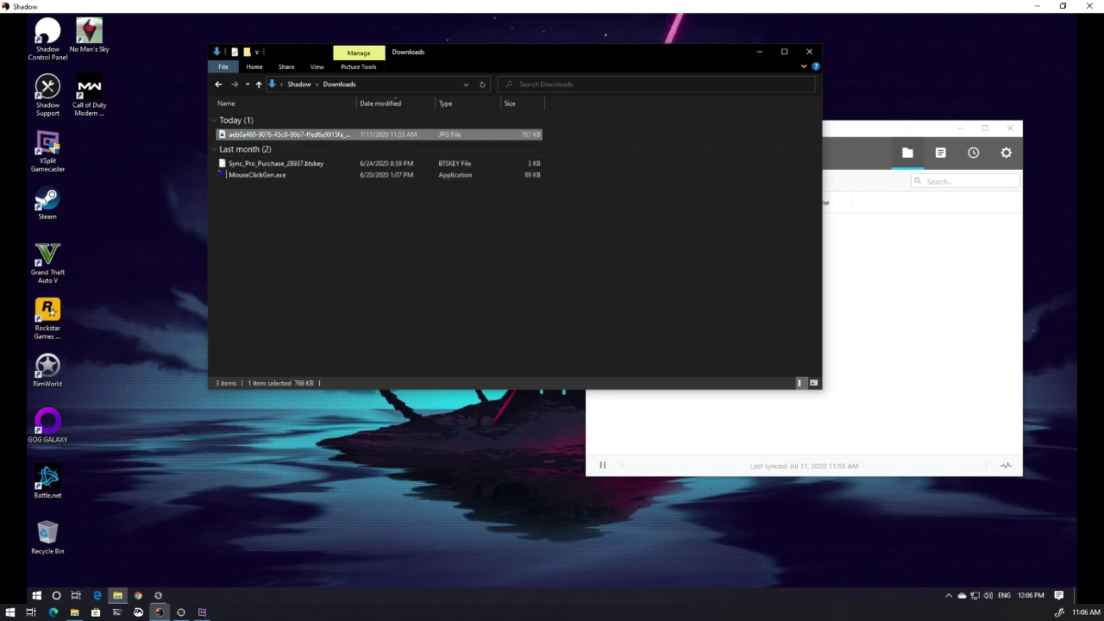
right_click(263, 134)
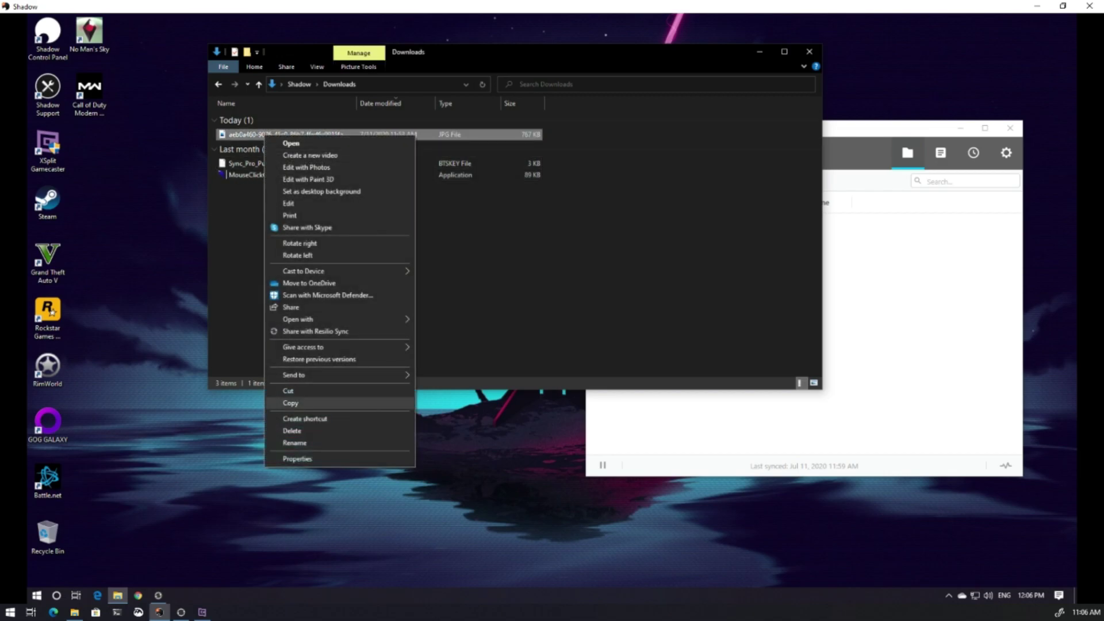
left_click(290, 402)
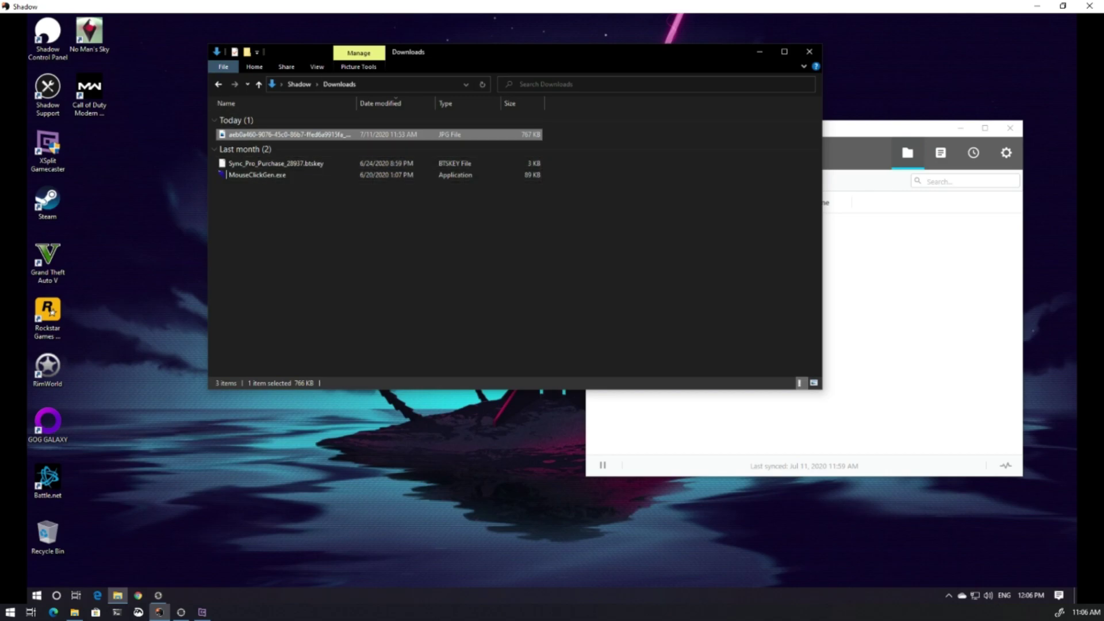
- Paste the copied JPG image into the nmsky folder inside Resilio Sync on the Shadow computer
left_click(299, 83)
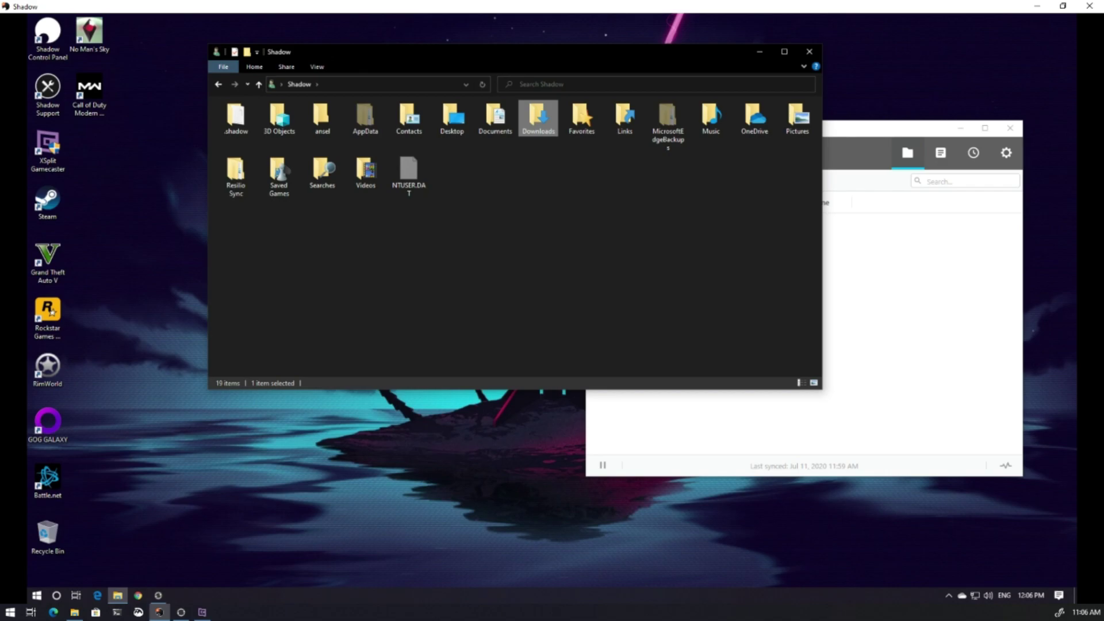
double_click(235, 175)
double_click(238, 119)
right_click(267, 208)
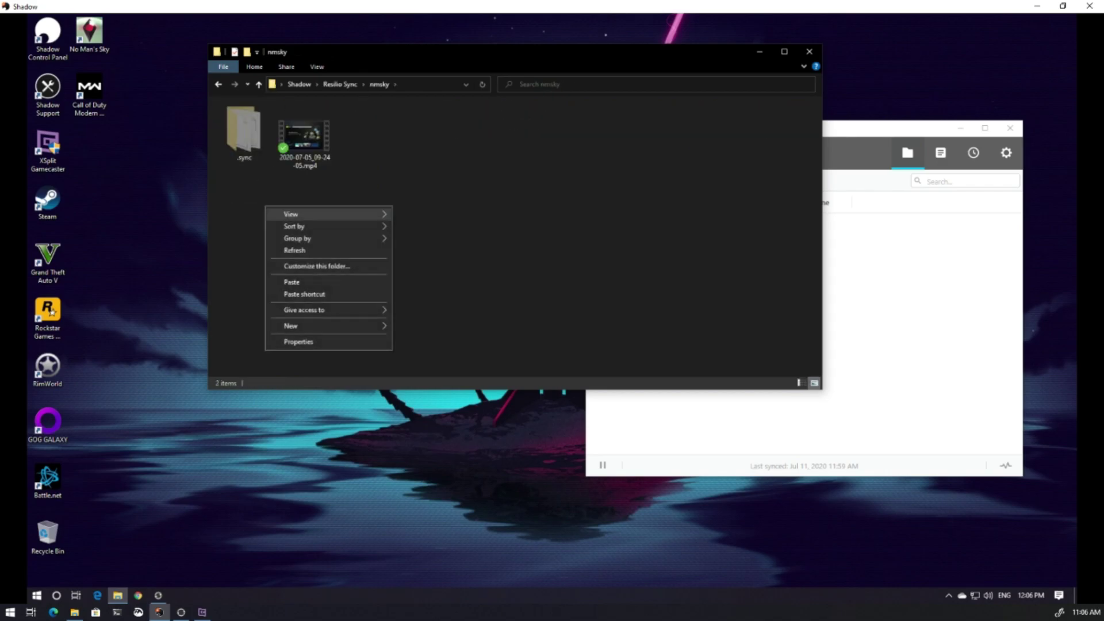
left_click(291, 282)
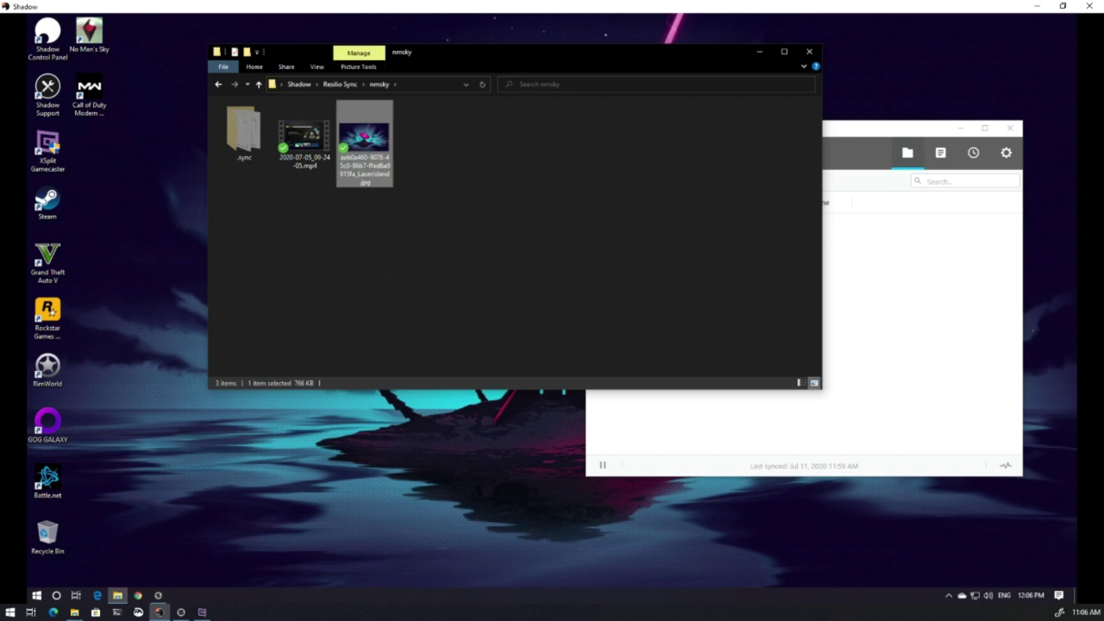
left_click(313, 229)
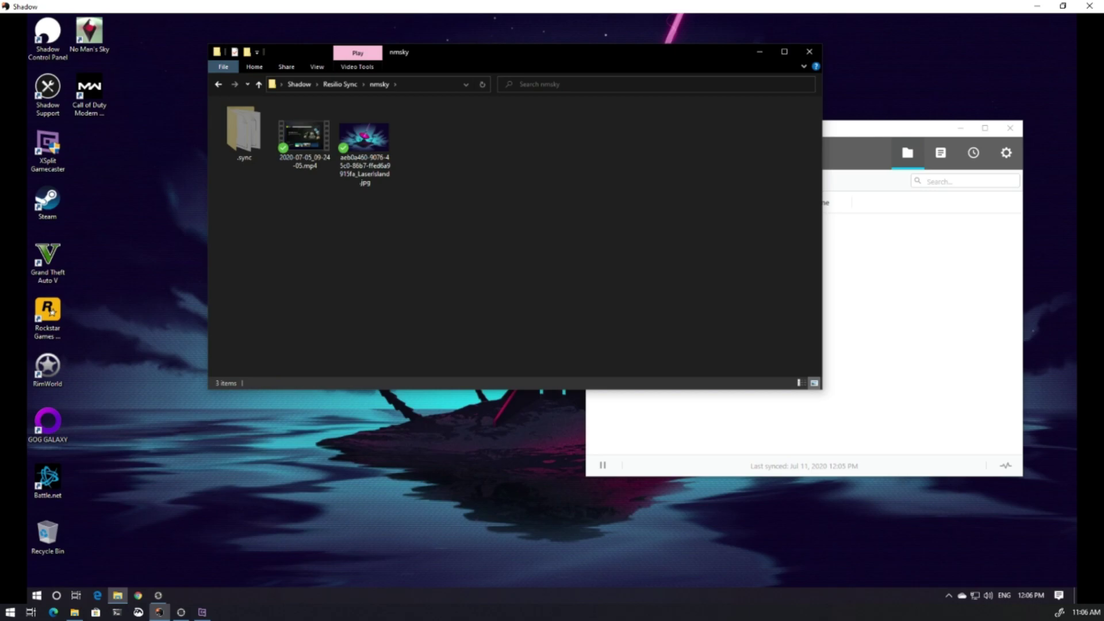
- Check the local nmsky folder on KINGSTON (F:) for the new image, compare Sync statuses and close the folder window
left_click(74, 612)
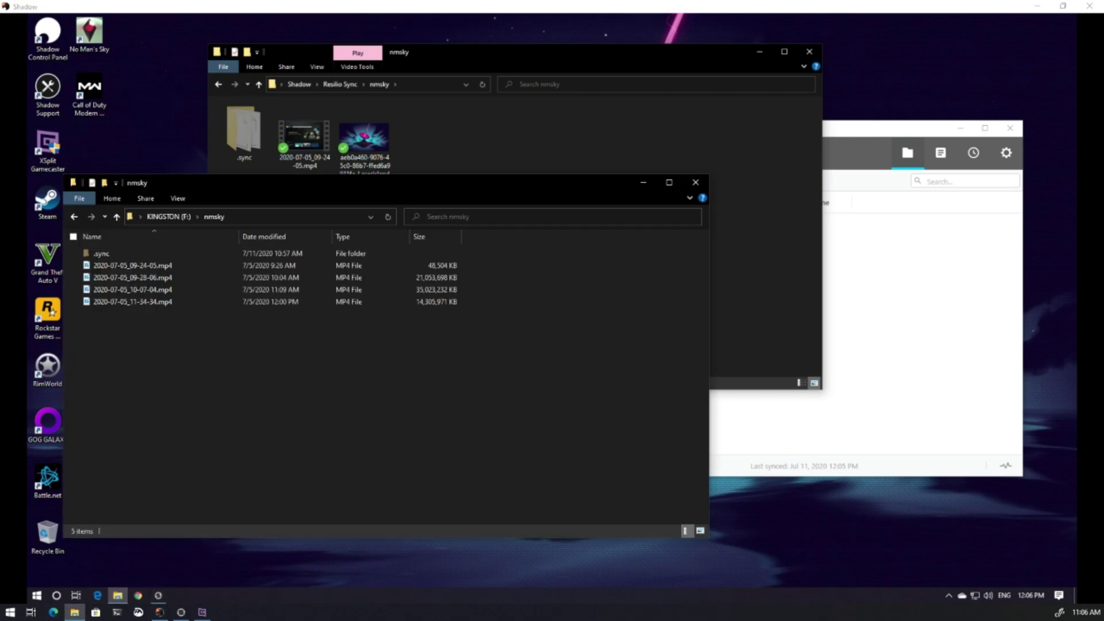
left_click_drag(286, 191, 465, 136)
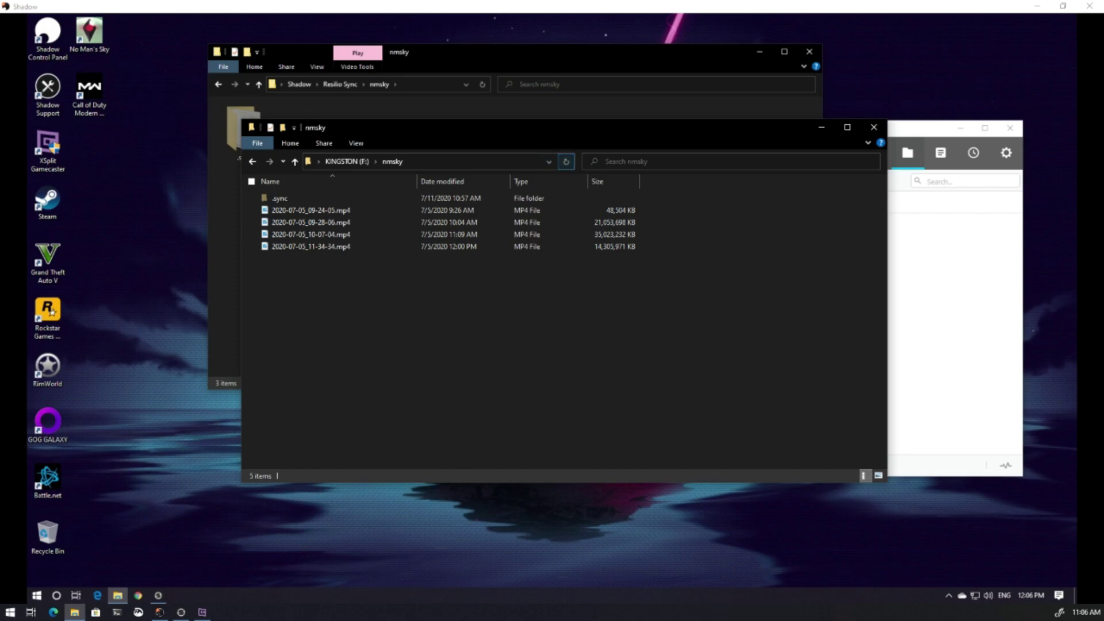
left_click(949, 252)
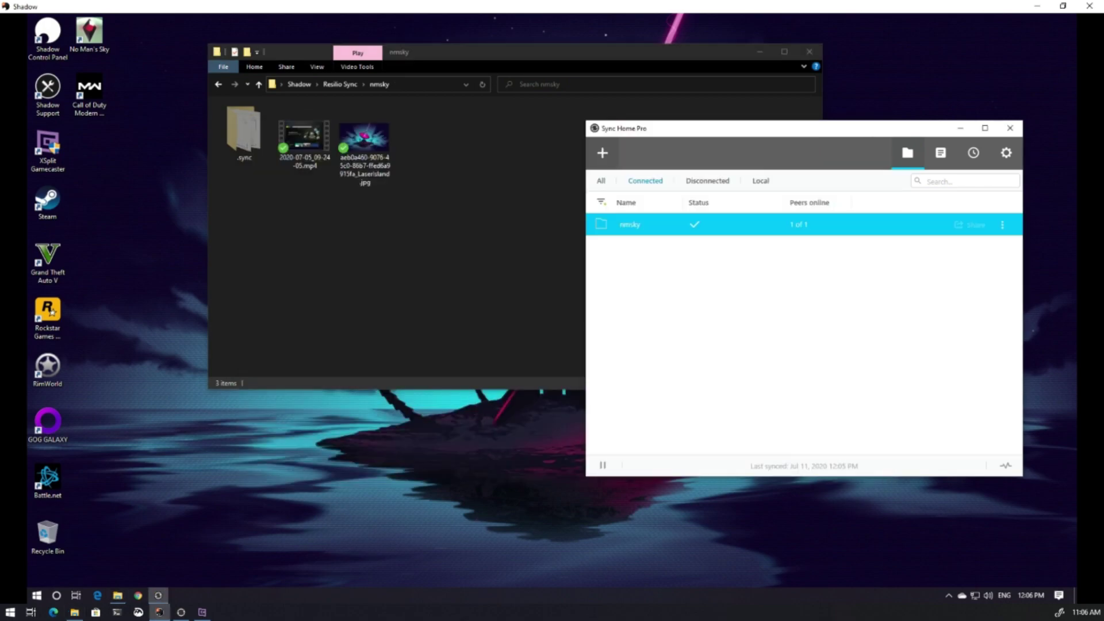
left_click(181, 611)
left_click(181, 612)
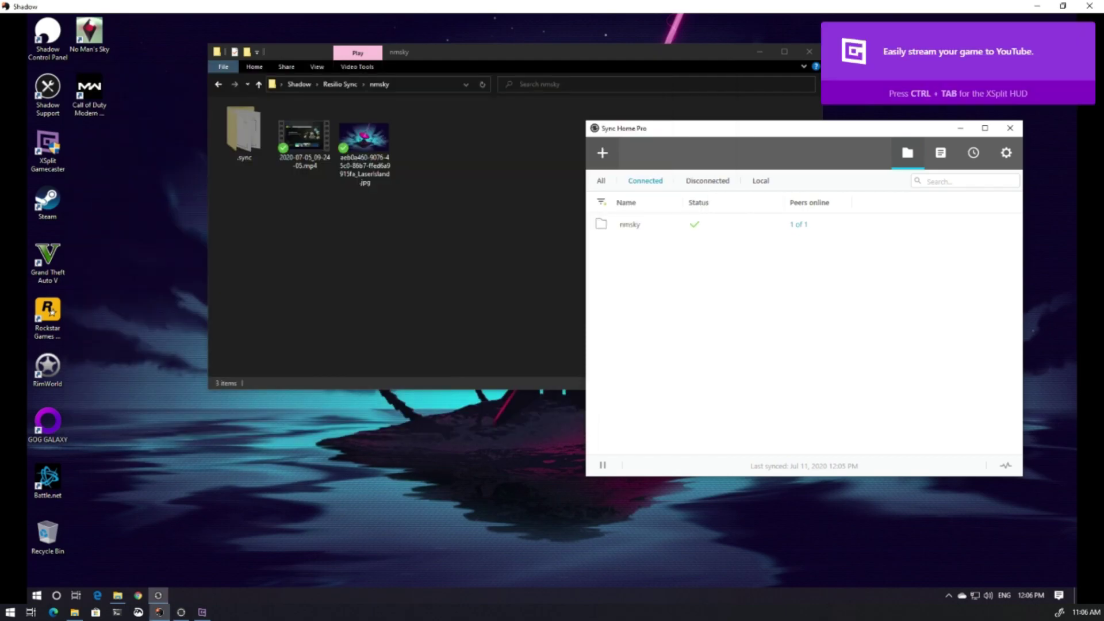
left_click(74, 611)
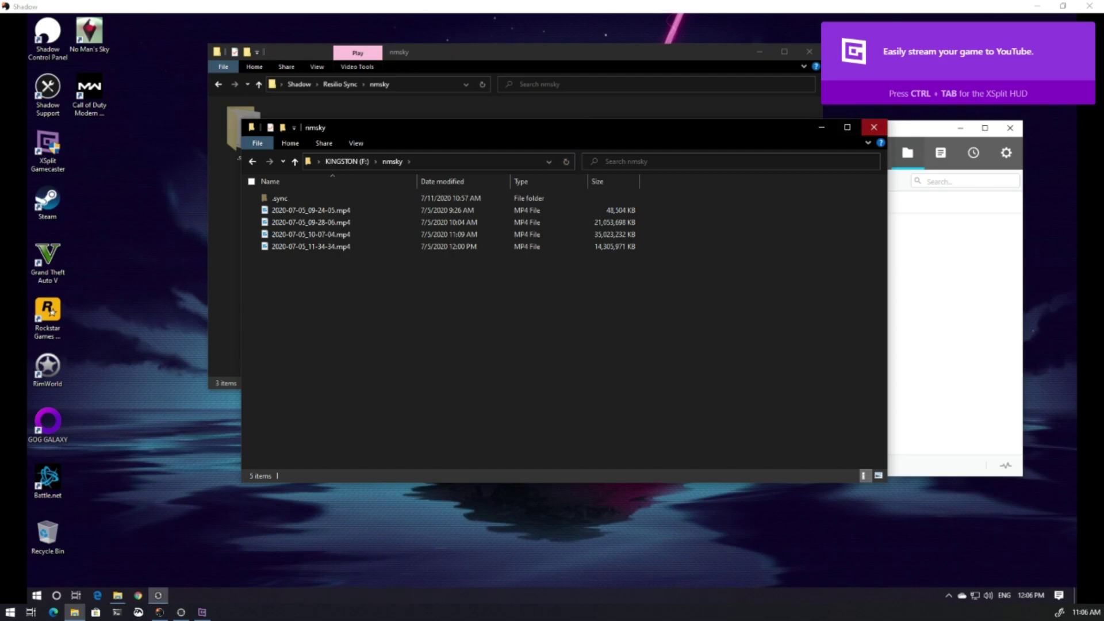
left_click(874, 127)
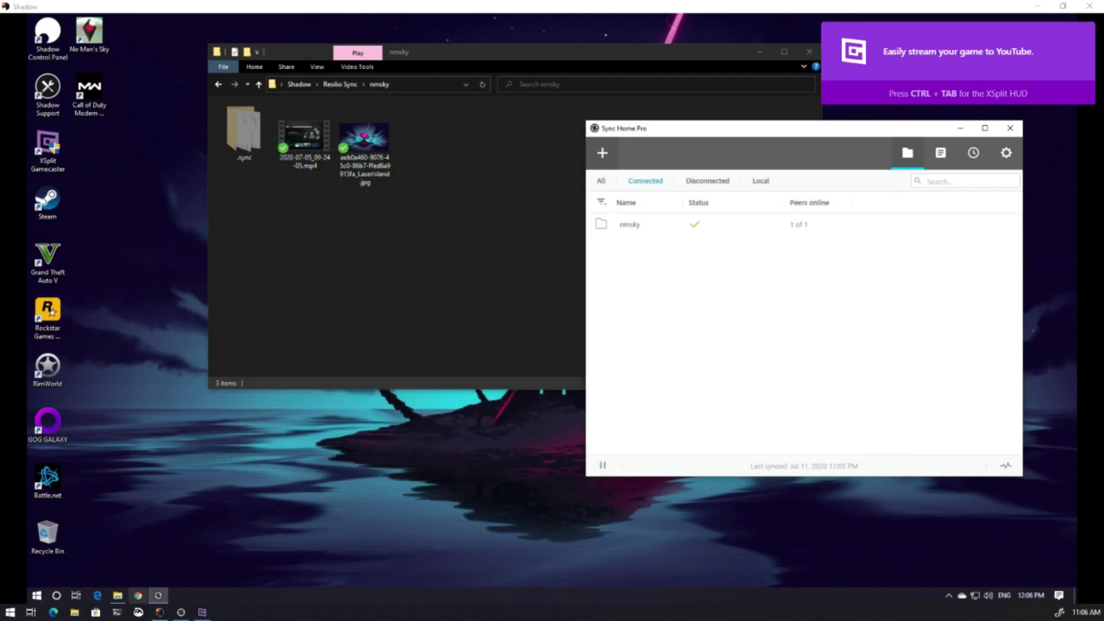
- Open the nmsky folder from the local Sync Home Pro and select the LaserIsland JPG file
left_click(181, 612)
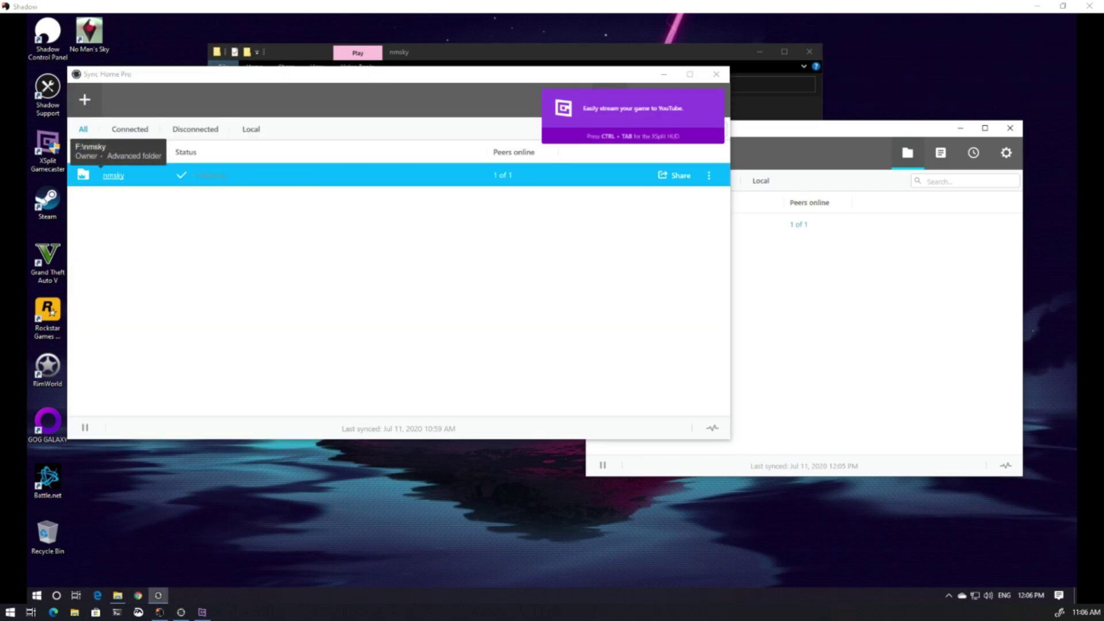
left_click(113, 174)
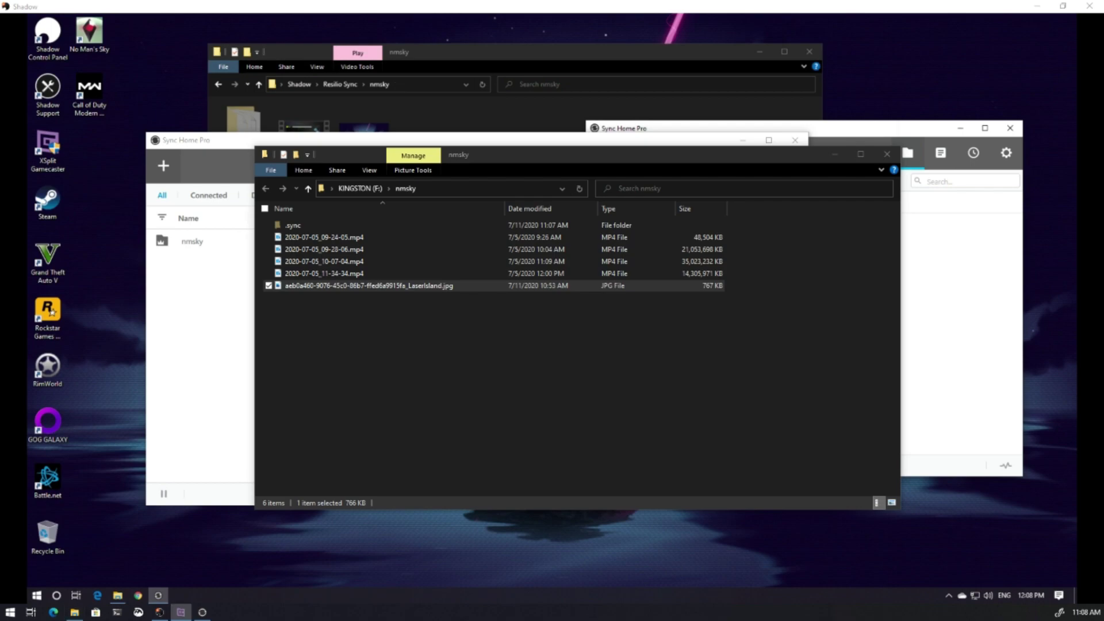
left_click(437, 357)
left_click(369, 286)
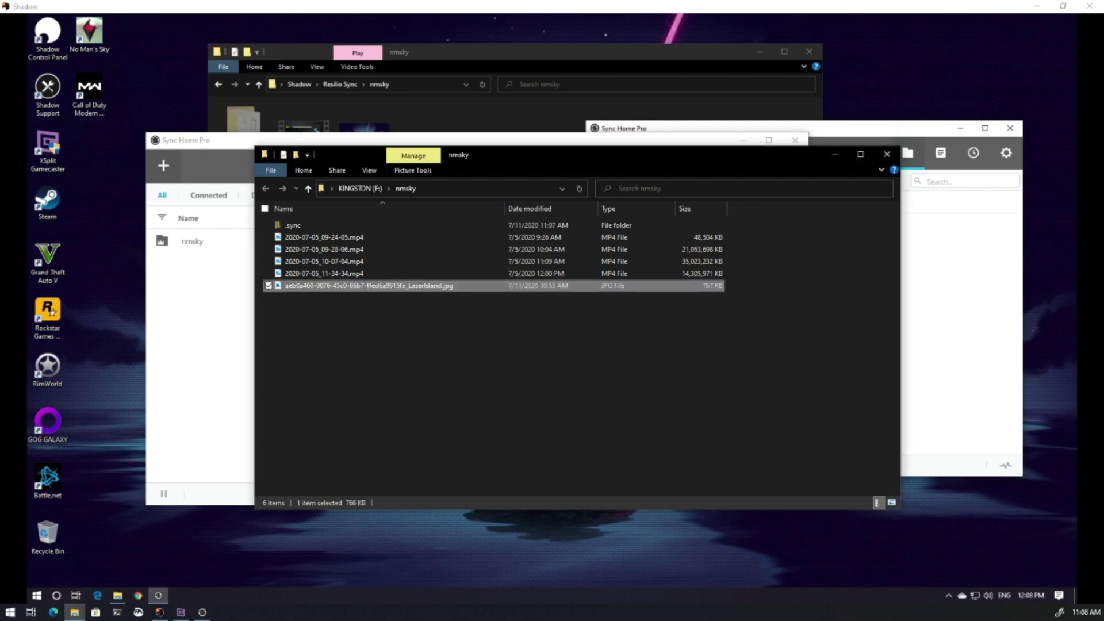
- View the synced LaserIsland JPG from the local nmsky folder in a maximized Photos window, then close it
double_click(369, 286)
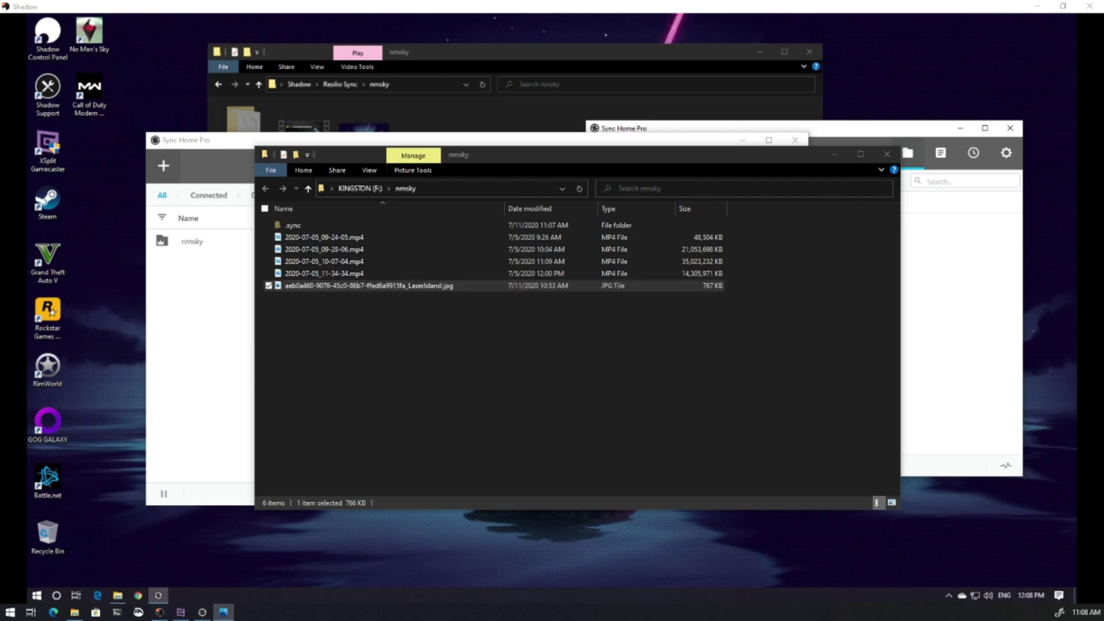
mouse_move(158, 595)
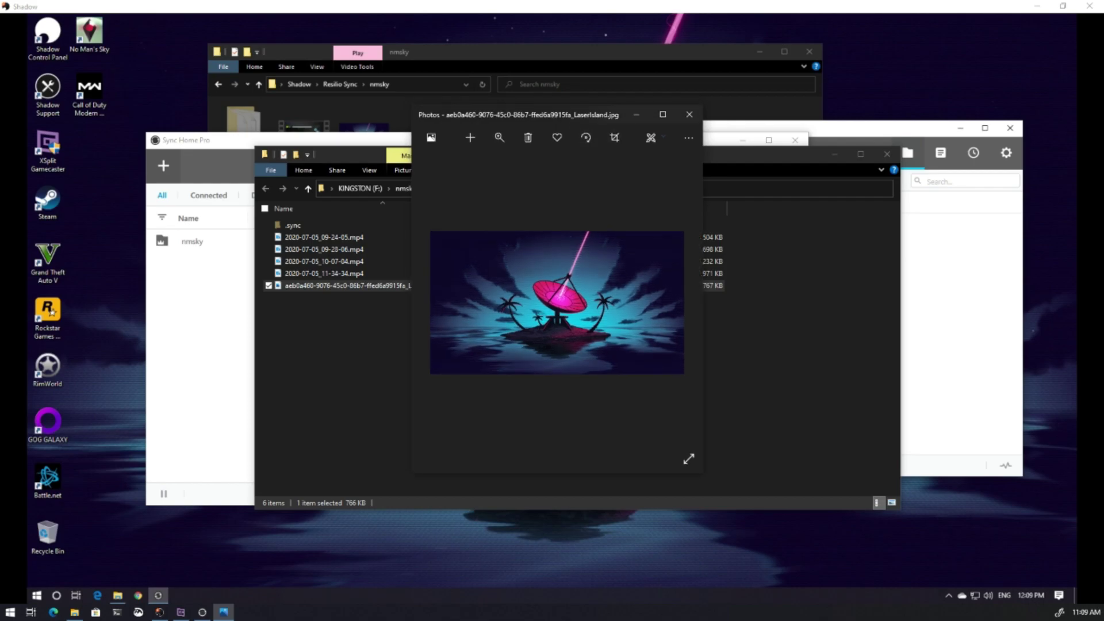
double_click(613, 116)
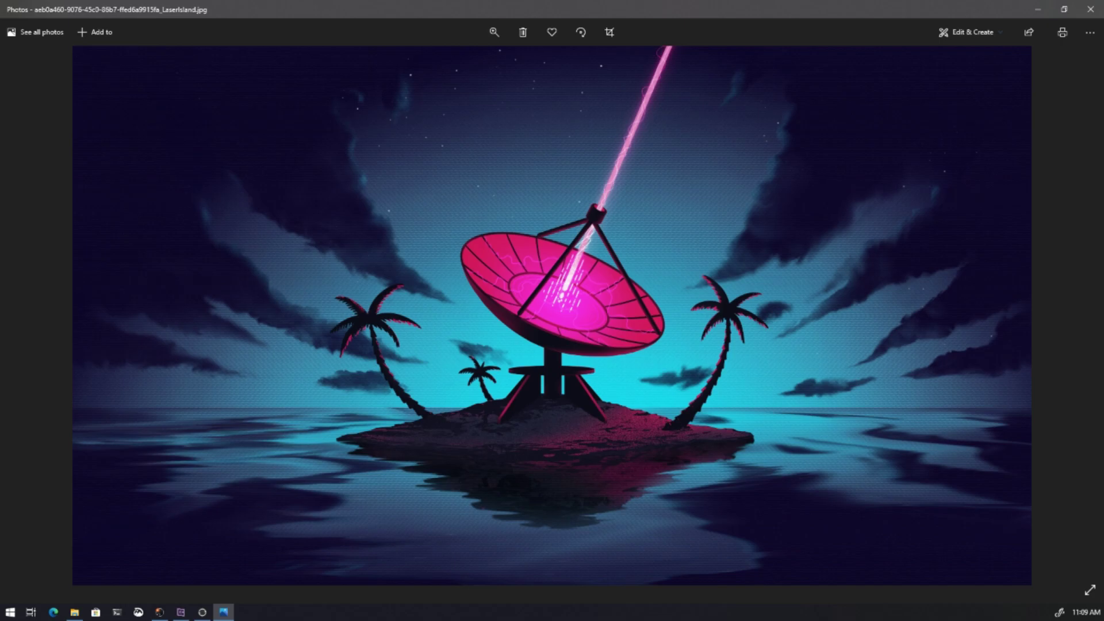
left_click(1090, 9)
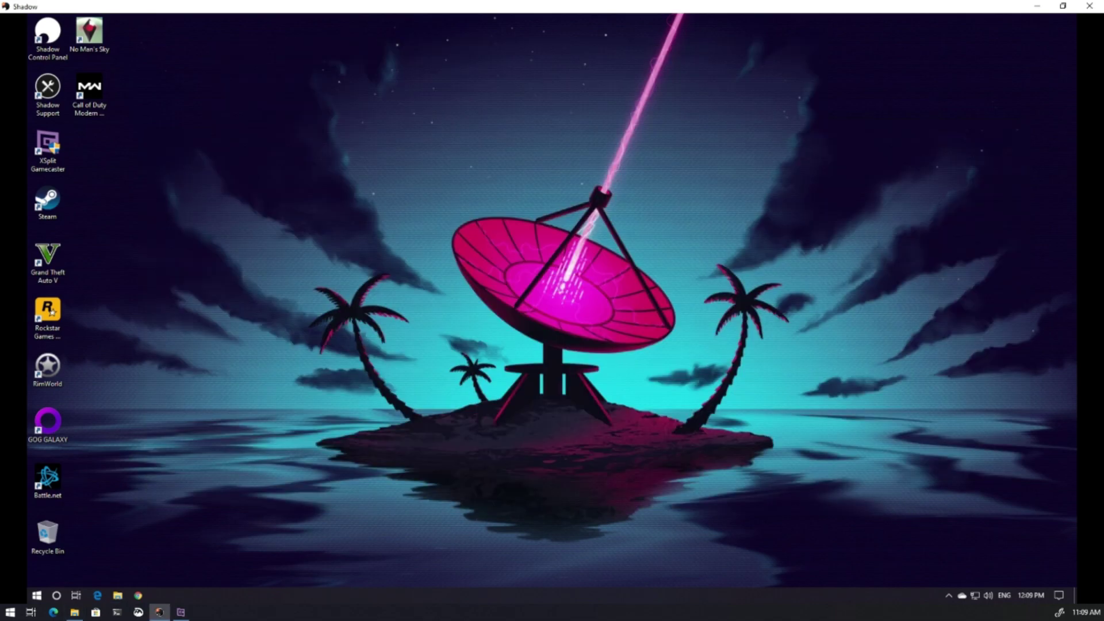
- Forward the Kingston Technology - DataTraveler 3.0 USB drive to Shadow through its Quick Menu and close the menu
key("super+alt+o")
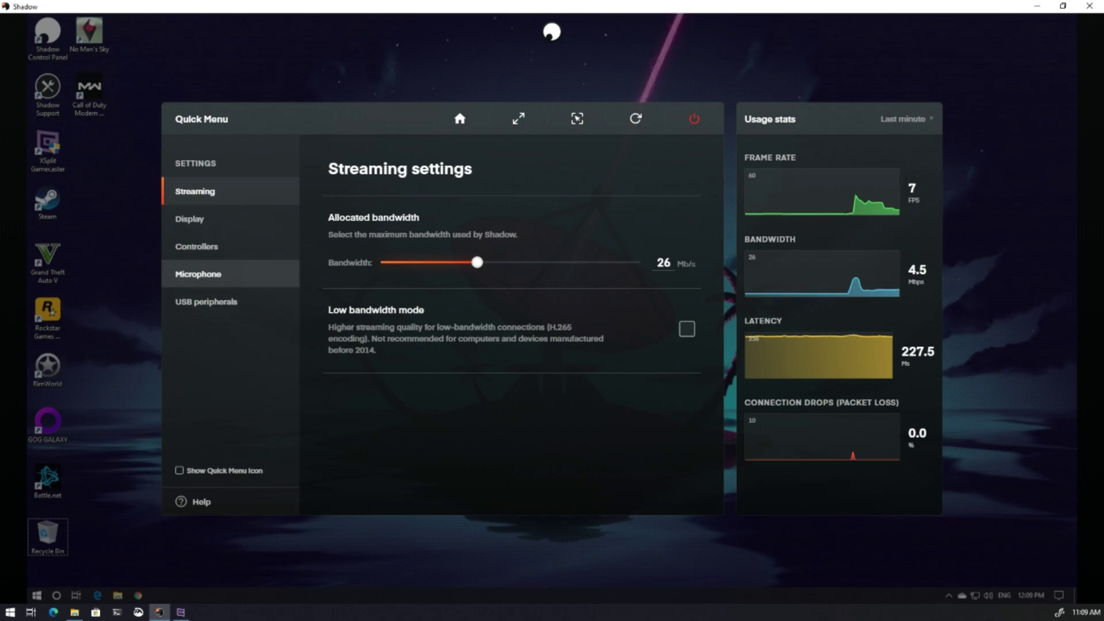
left_click(198, 274)
left_click(205, 302)
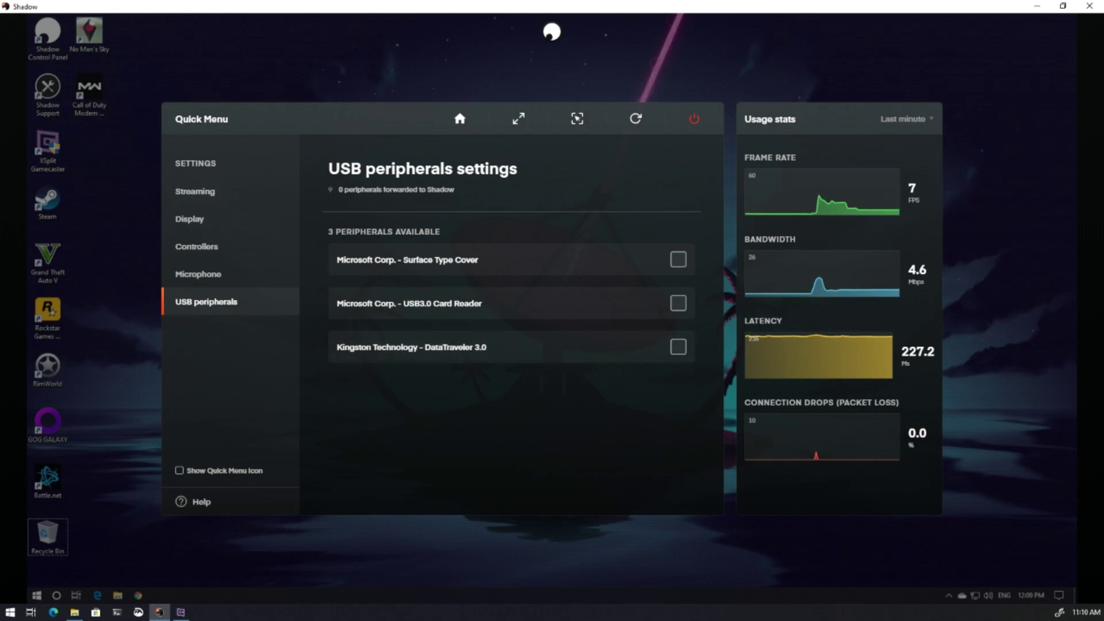
left_click(678, 347)
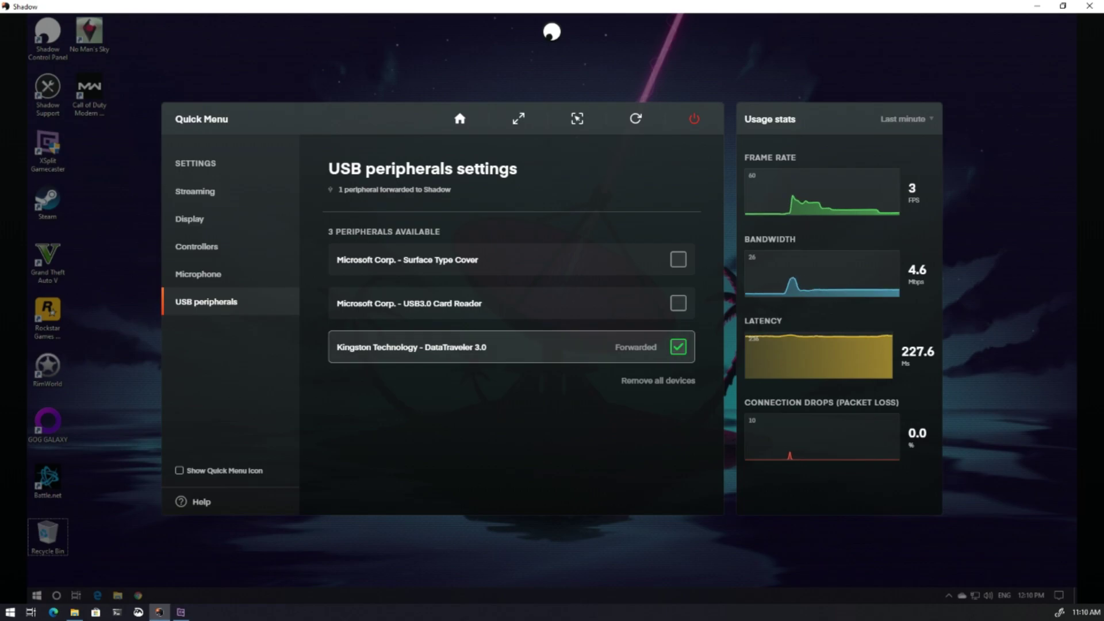
left_click(552, 33)
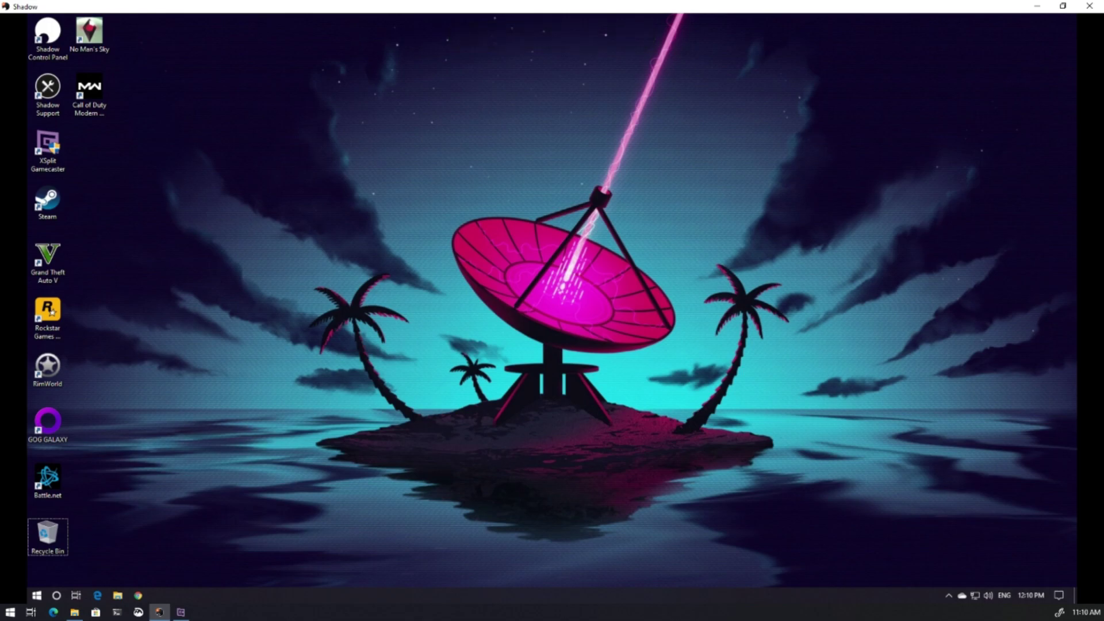
- Browse the forwarded KINGSTON (D:) drive on the Shadow computer and open the LaserIsland JPG from its nmsky folder
key("super+e")
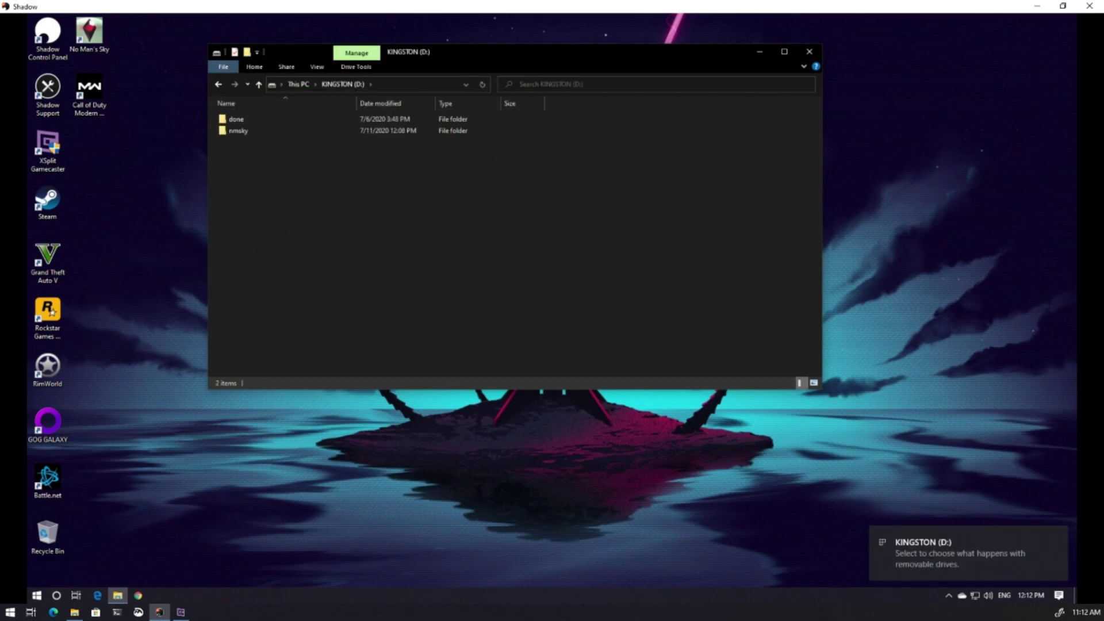
key("alt+Tab")
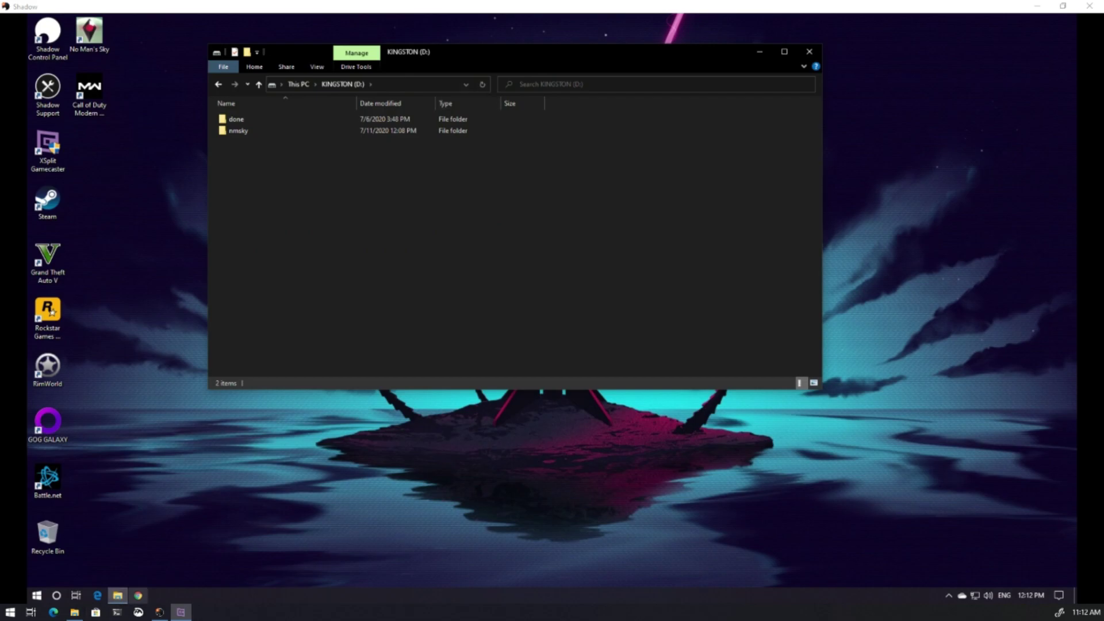
left_click(117, 595)
left_click(117, 594)
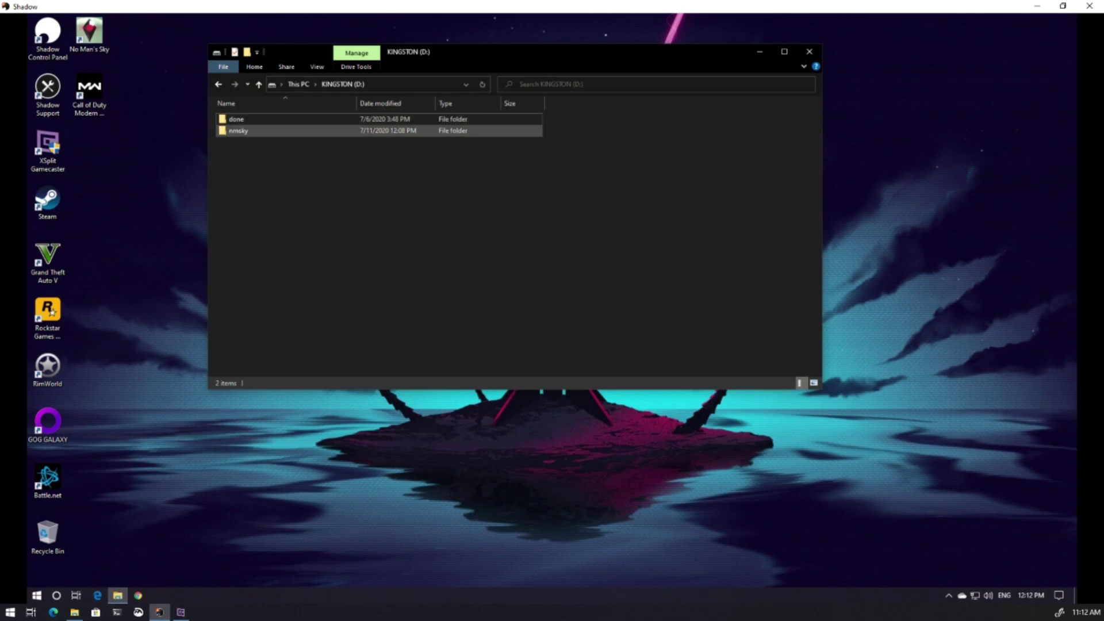
double_click(238, 130)
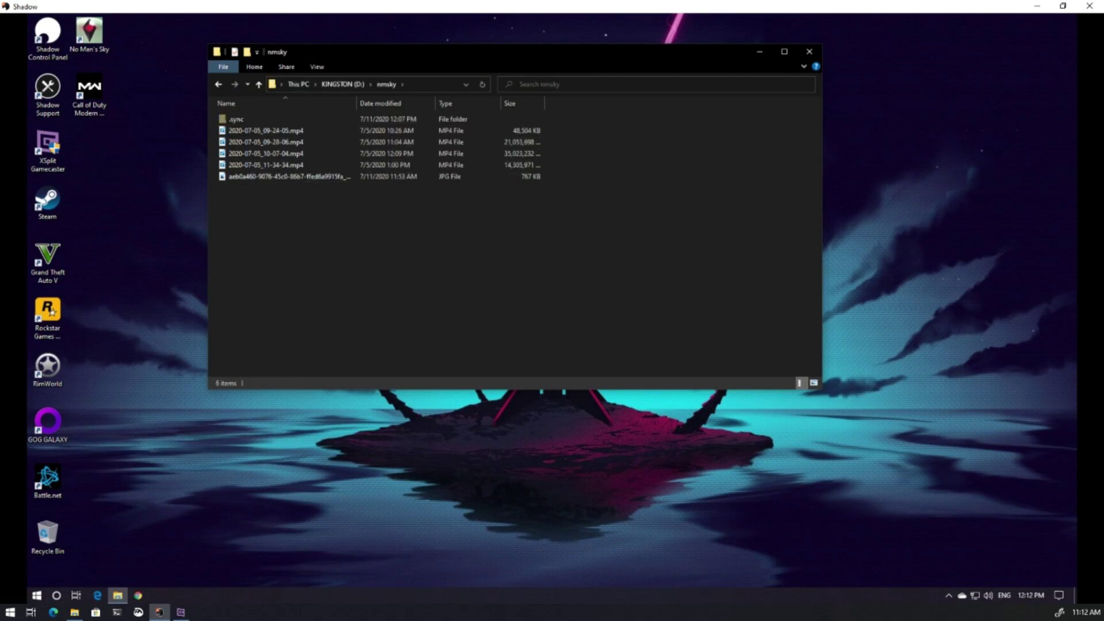
left_click(275, 176)
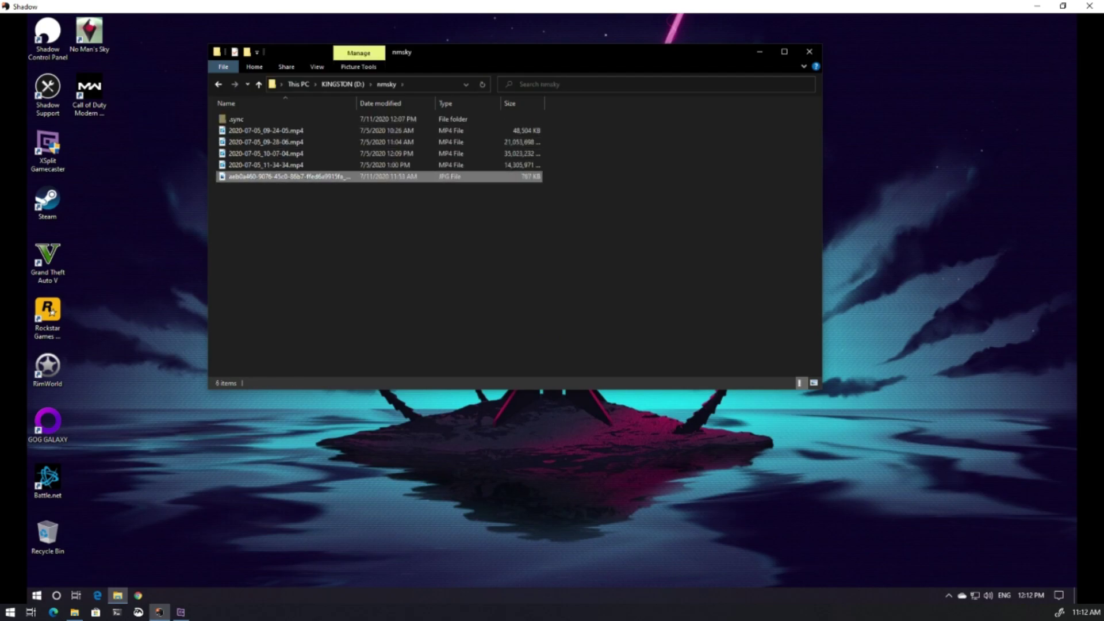
right_click(289, 178)
left_click(315, 185)
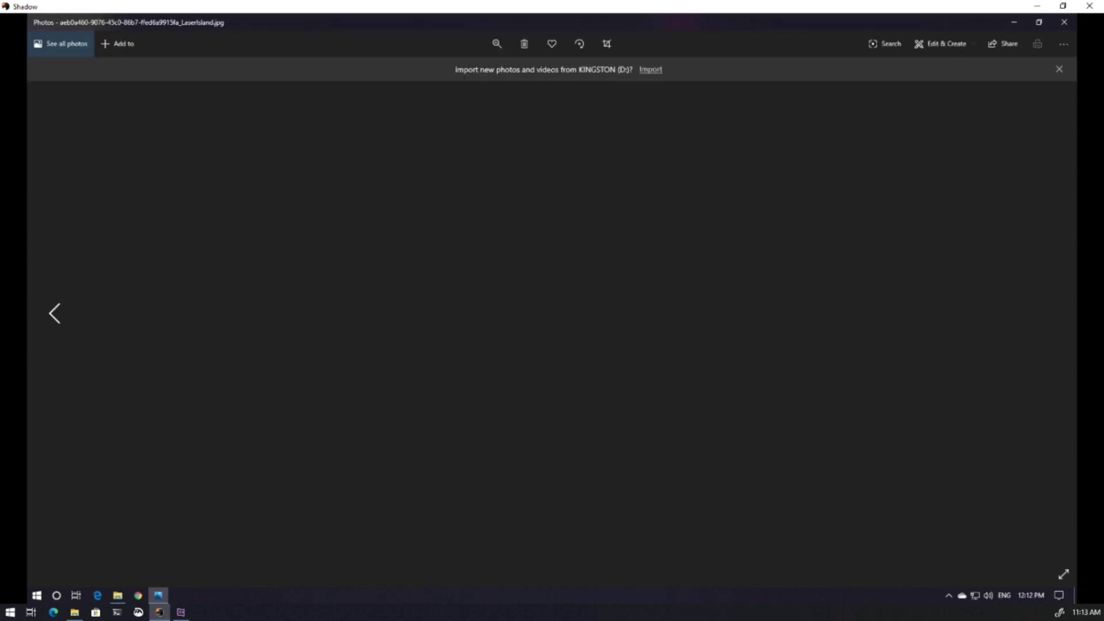
- Compare the nmsky folder with the opened LaserIsland image, then close both the photo and the folder window
mouse_move(118, 595)
left_click(115, 546)
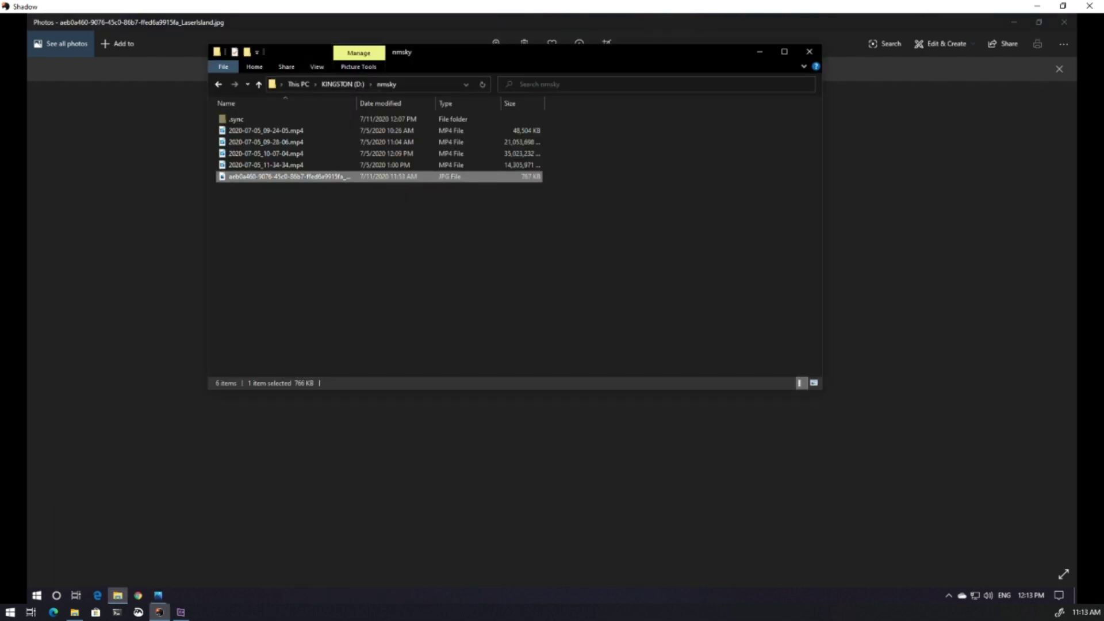
mouse_move(158, 595)
left_click(157, 537)
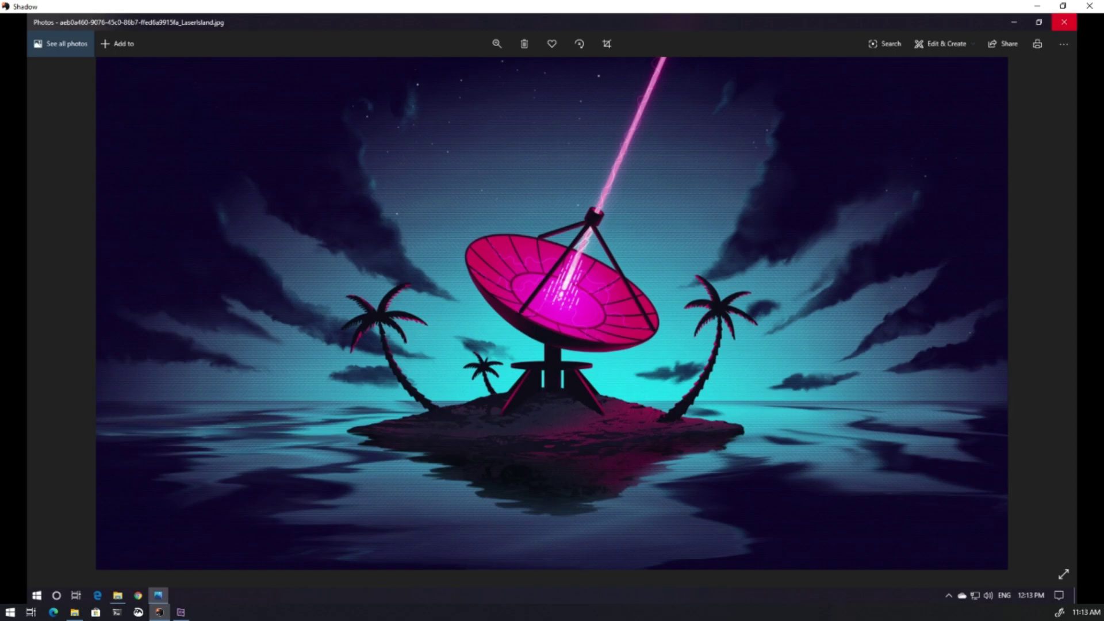
left_click(1063, 22)
left_click(506, 271)
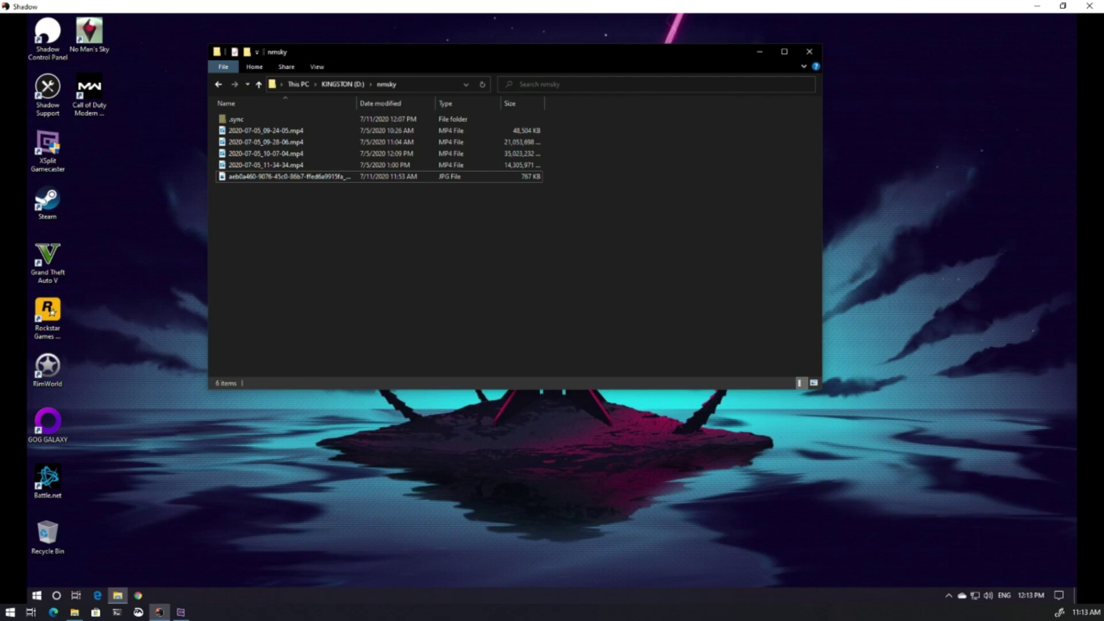
left_click(809, 52)
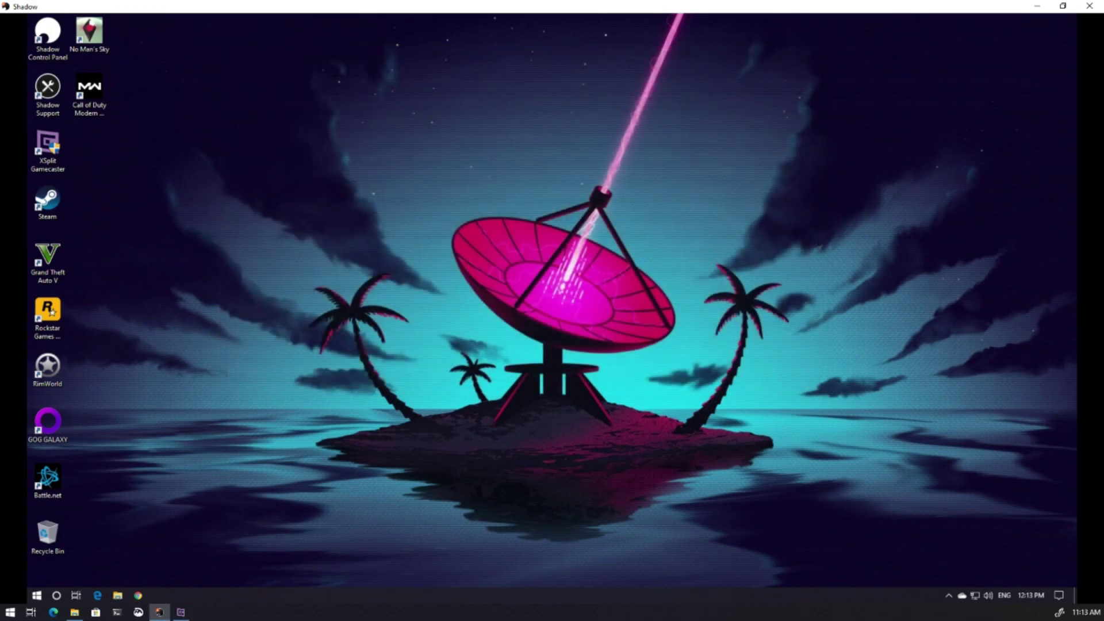